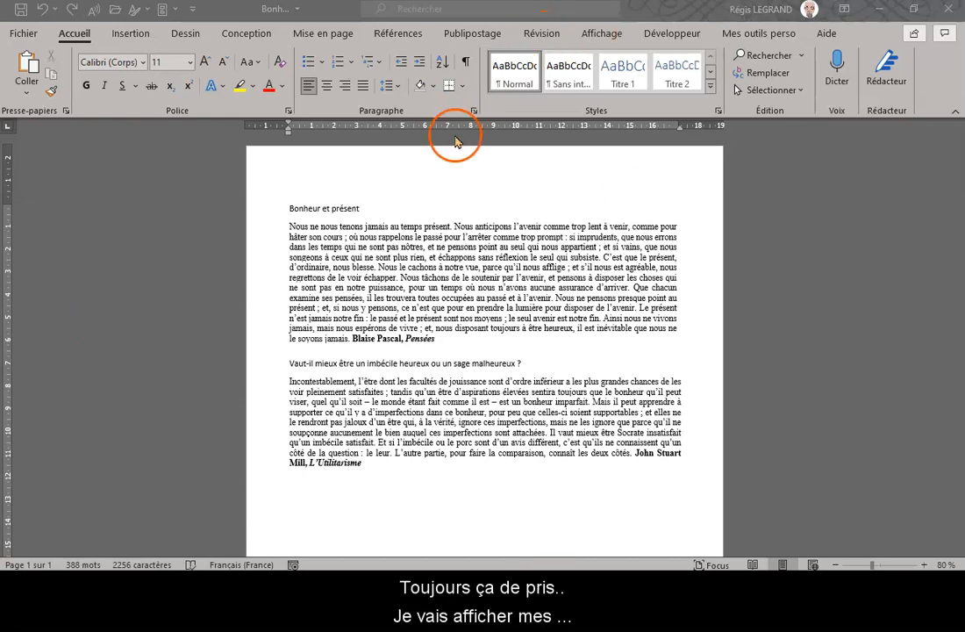
Step: Show the formatting marks and lay out the body paragraph under "Bonheur et présent" in two equal columns
{"action": "left_click", "coordinate": [466, 63]}
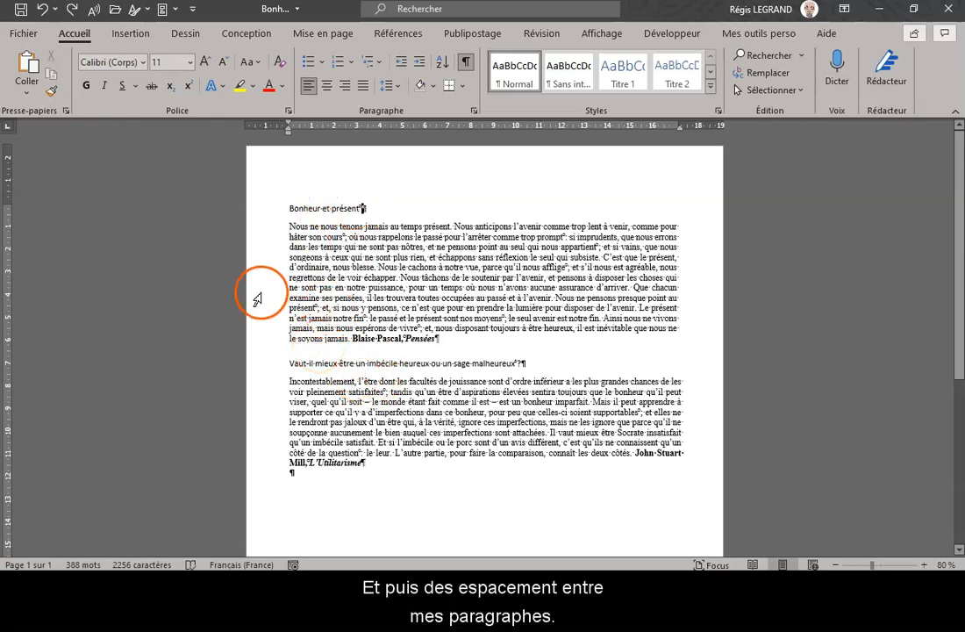
{"action": "double_click", "coordinate": [232, 255]}
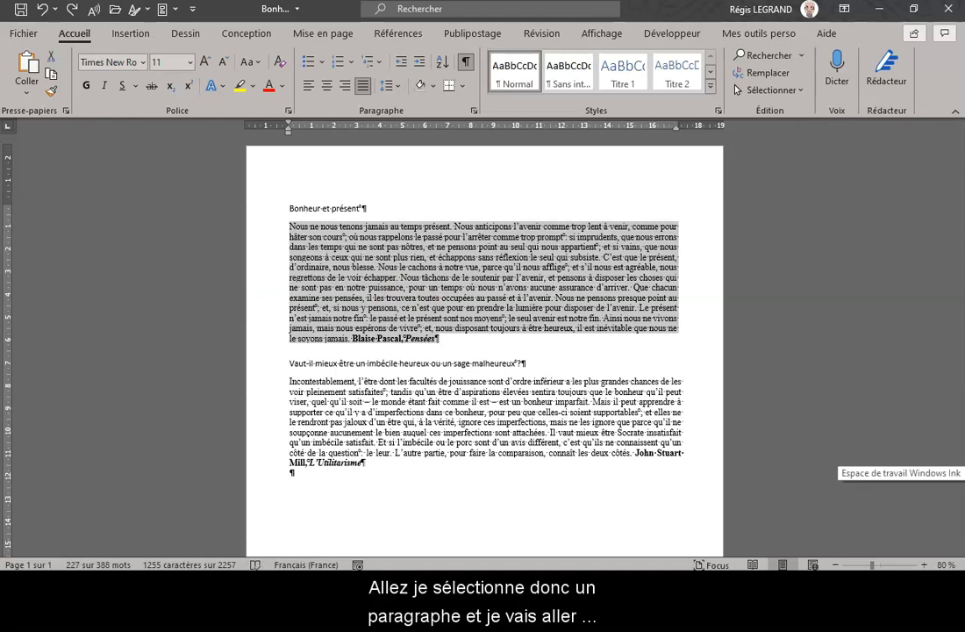
{"action": "left_click", "coordinate": [321, 35]}
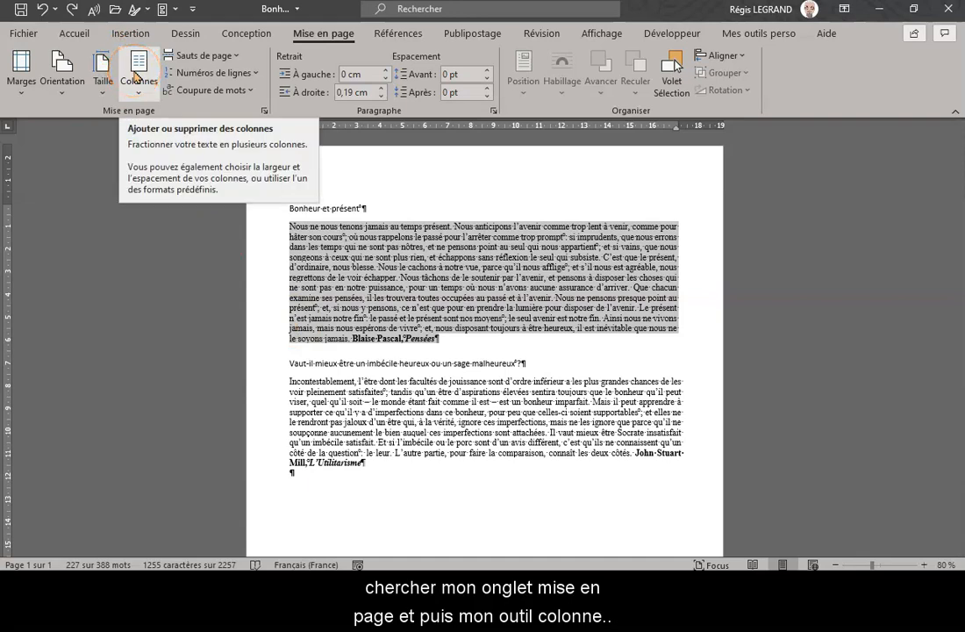
{"action": "left_click", "coordinate": [136, 77]}
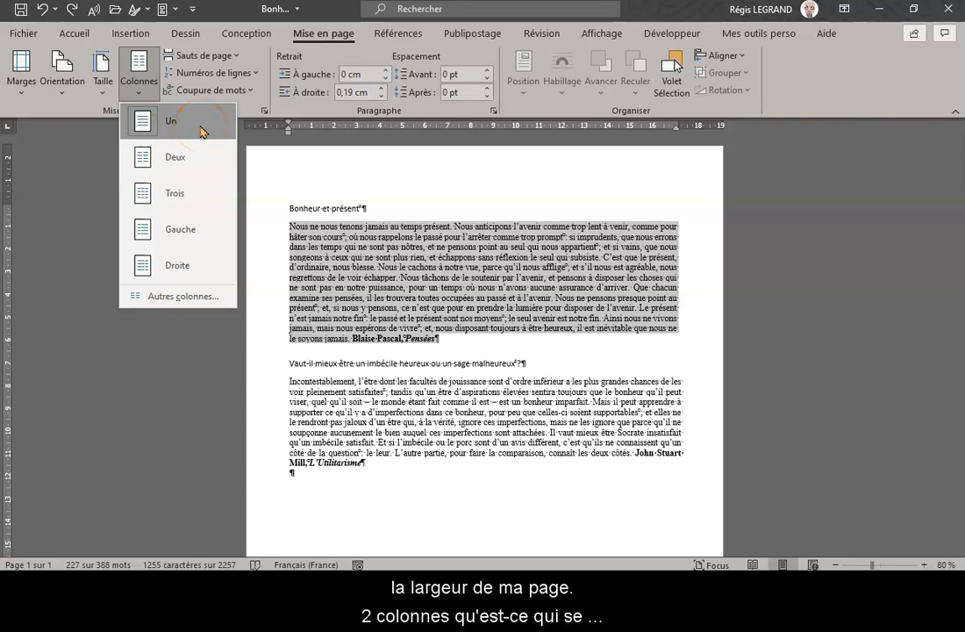
{"action": "left_click", "coordinate": [200, 157]}
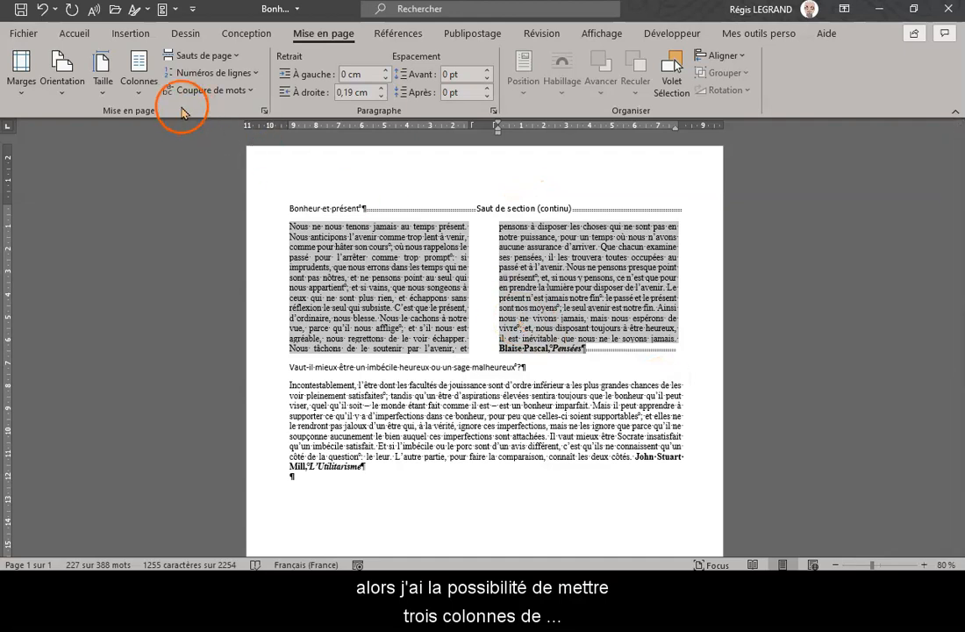
Step: Try the Trois, Gauche and Droite column presets on the selected paragraph
{"action": "left_click", "coordinate": [139, 72]}
{"action": "left_click", "coordinate": [148, 200]}
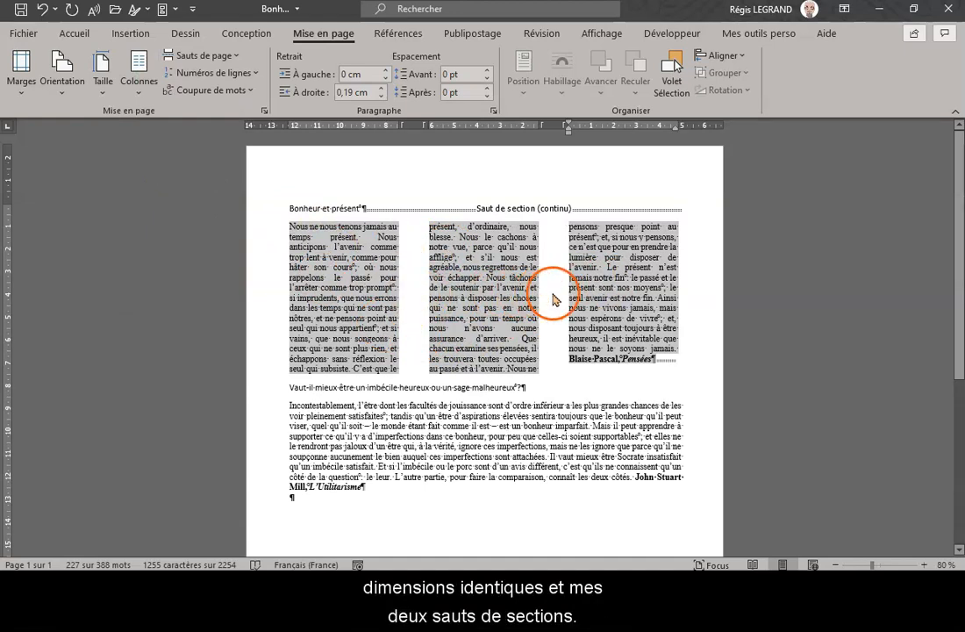
{"action": "left_click", "coordinate": [138, 76]}
{"action": "left_click", "coordinate": [169, 230]}
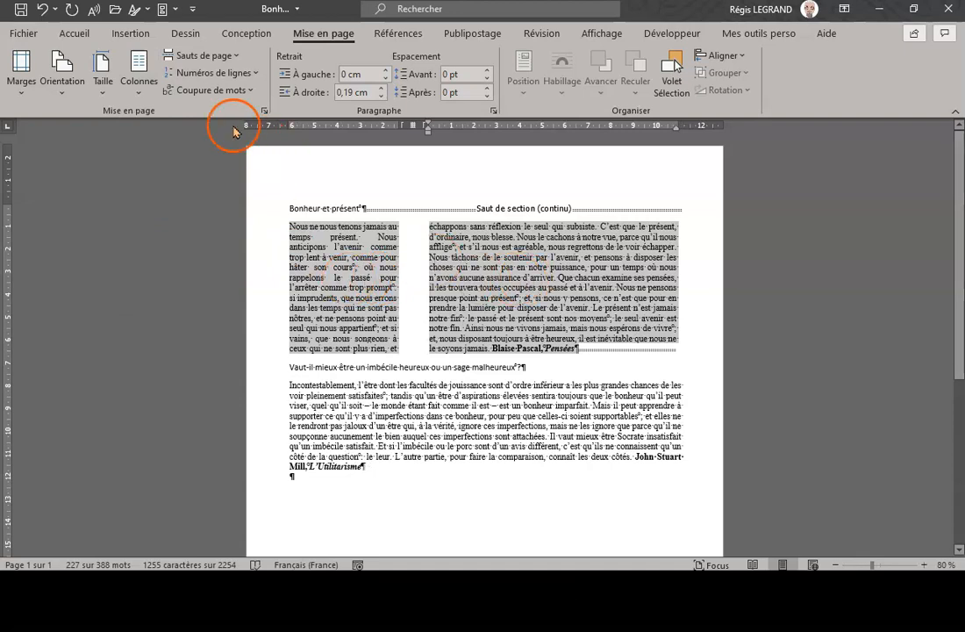
{"action": "left_click", "coordinate": [133, 71]}
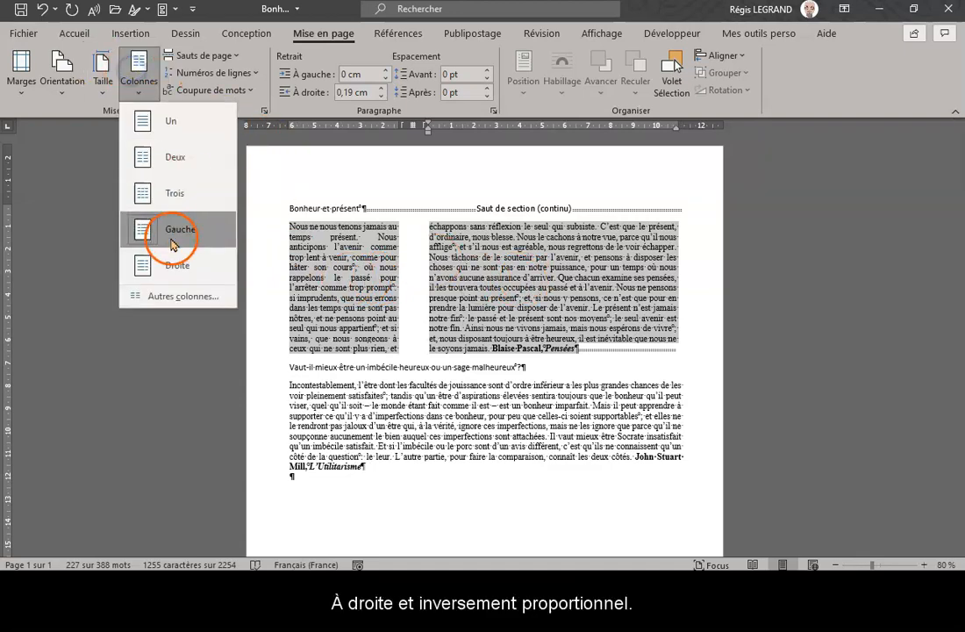
{"action": "left_click", "coordinate": [166, 266]}
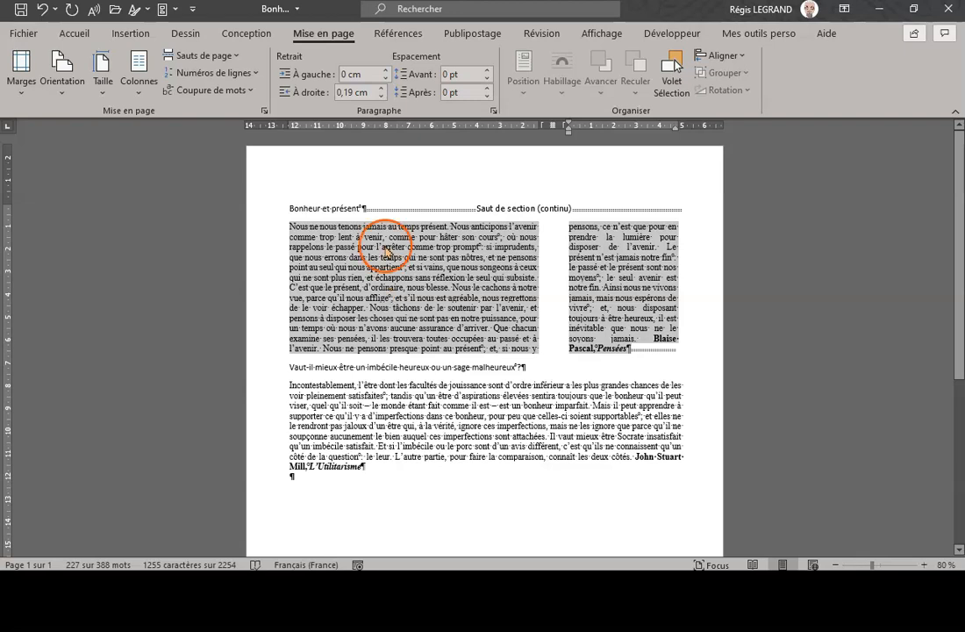
Step: Set the selected text in two columns of unequal width, the first 8,5 cm wide, with a separator line between them
{"action": "left_click", "coordinate": [139, 72]}
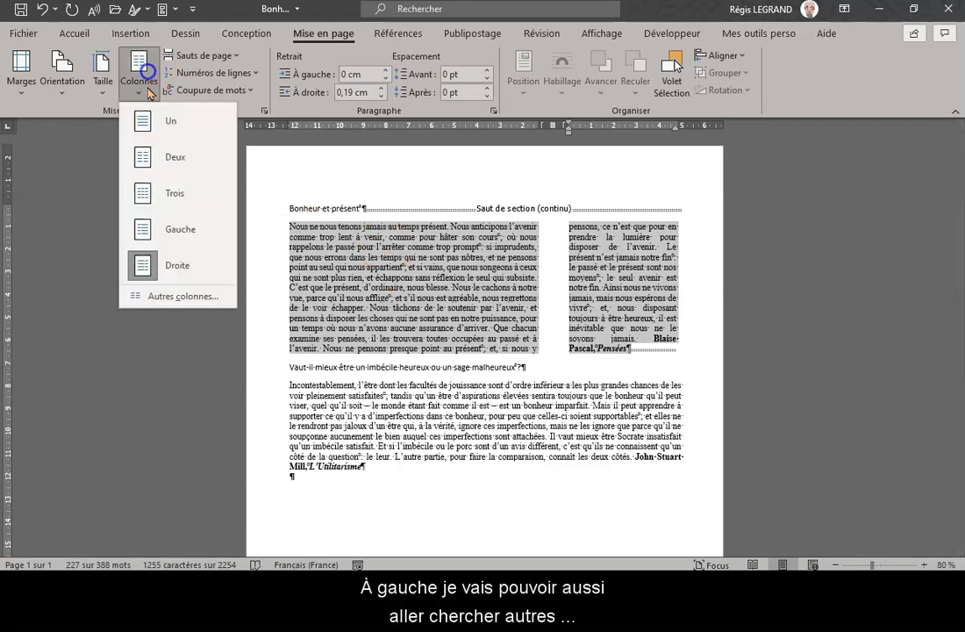
{"action": "left_click", "coordinate": [154, 296]}
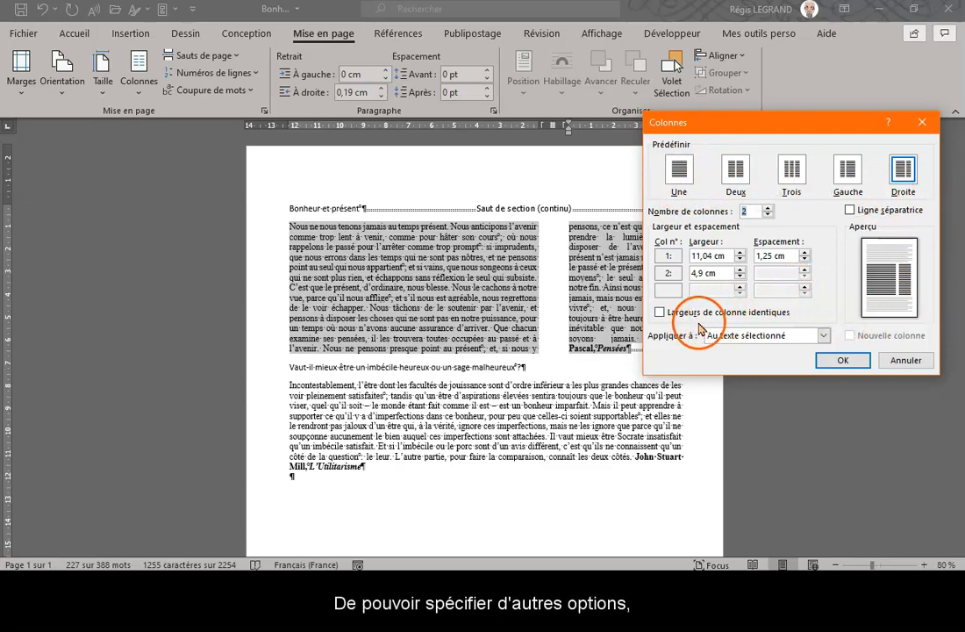
{"action": "left_click", "coordinate": [735, 170]}
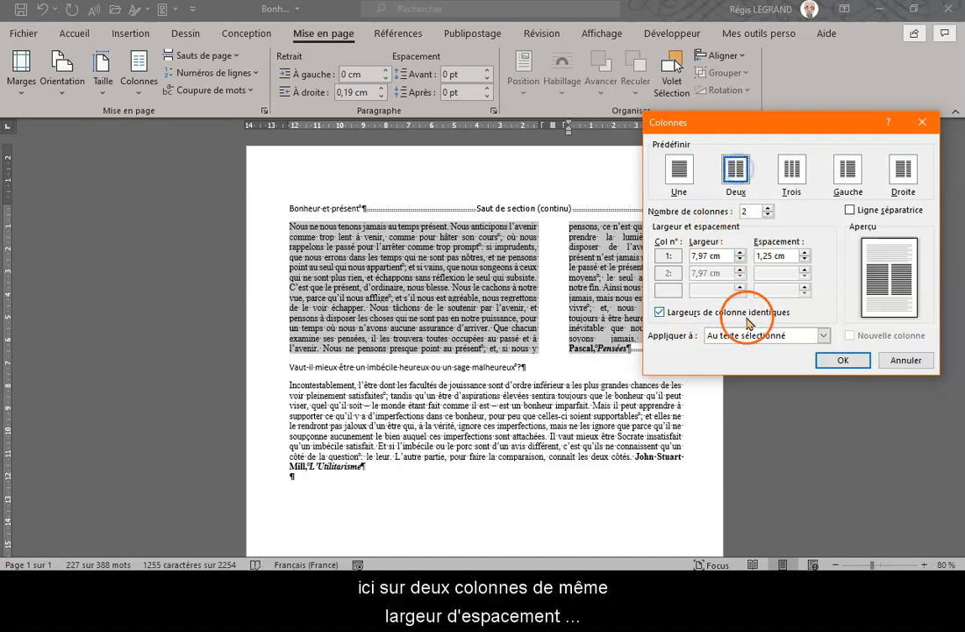
{"action": "left_click", "coordinate": [660, 313]}
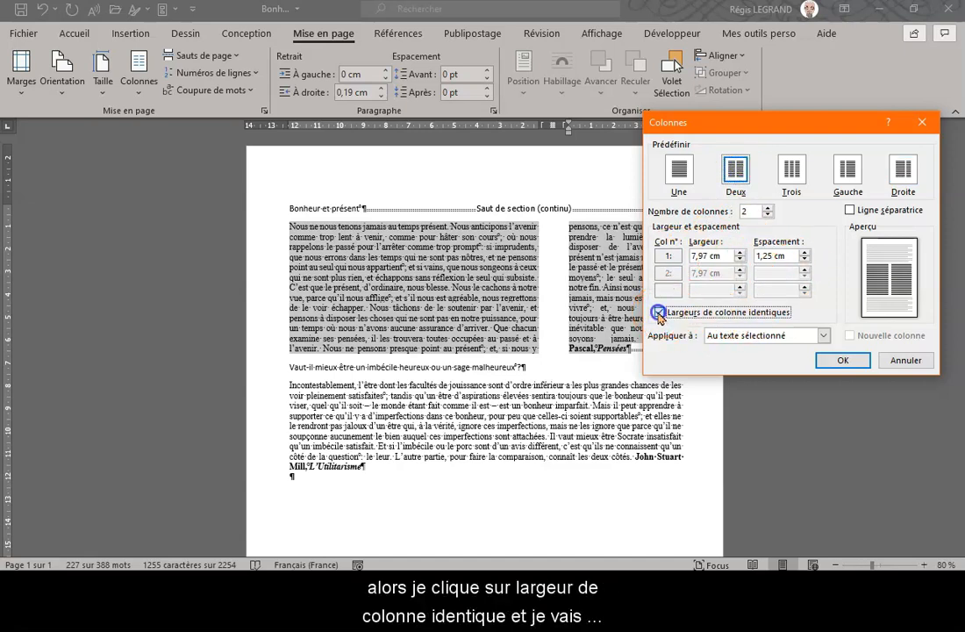
{"action": "left_click", "coordinate": [739, 252]}
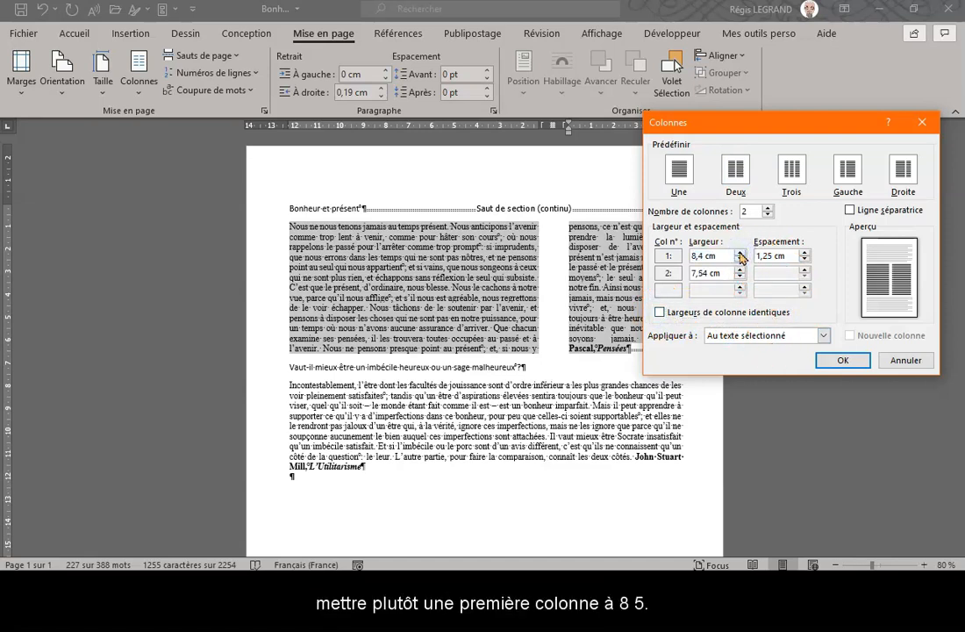
{"action": "left_click", "coordinate": [739, 253]}
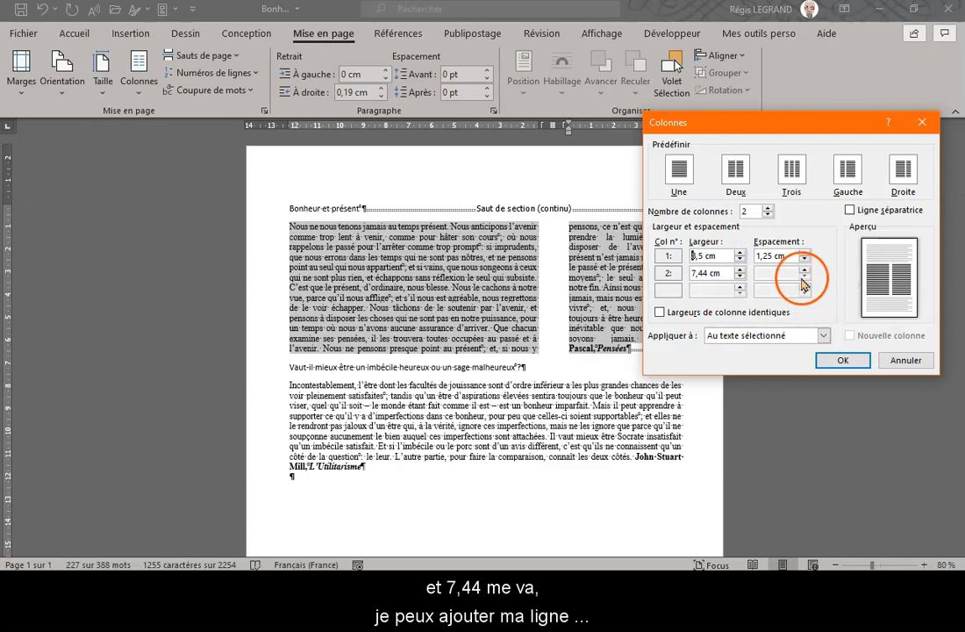
{"action": "left_click", "coordinate": [850, 210]}
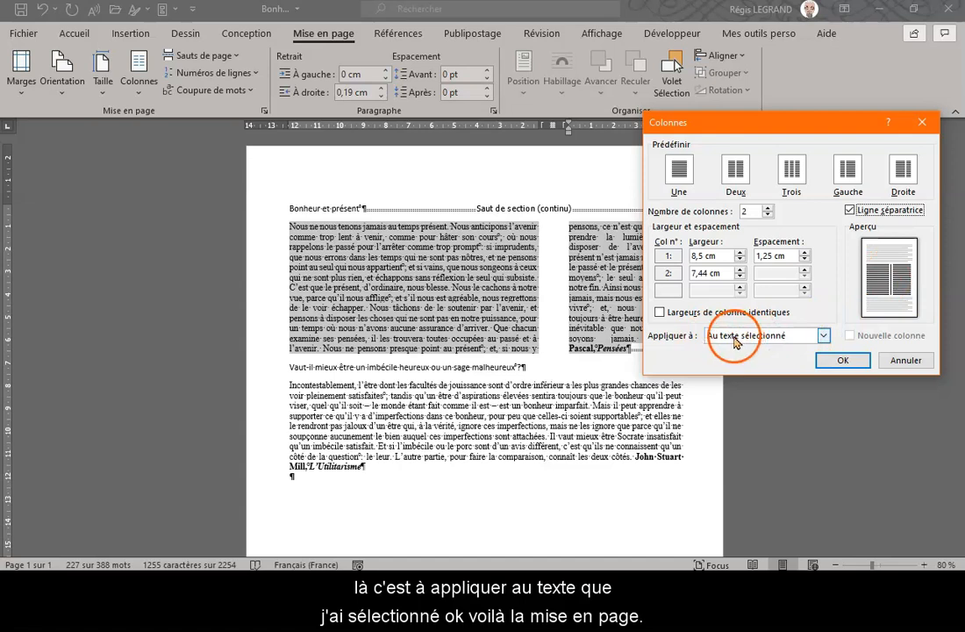
{"action": "left_click", "coordinate": [849, 360]}
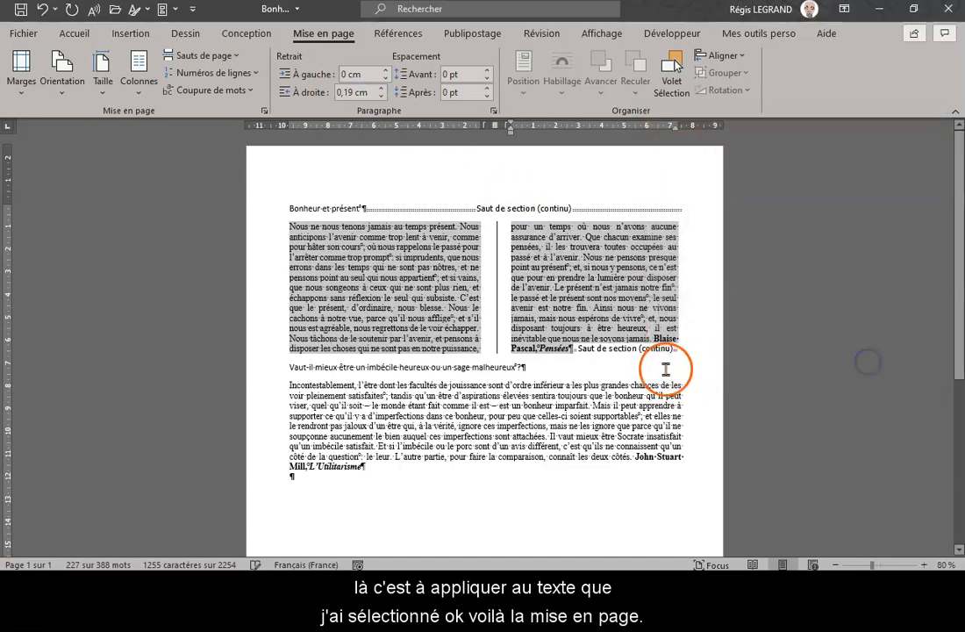
Step: Insert a column break before "C'est que le présent" and move the break onto its own line after "subsiste"
{"action": "left_click", "coordinate": [417, 305]}
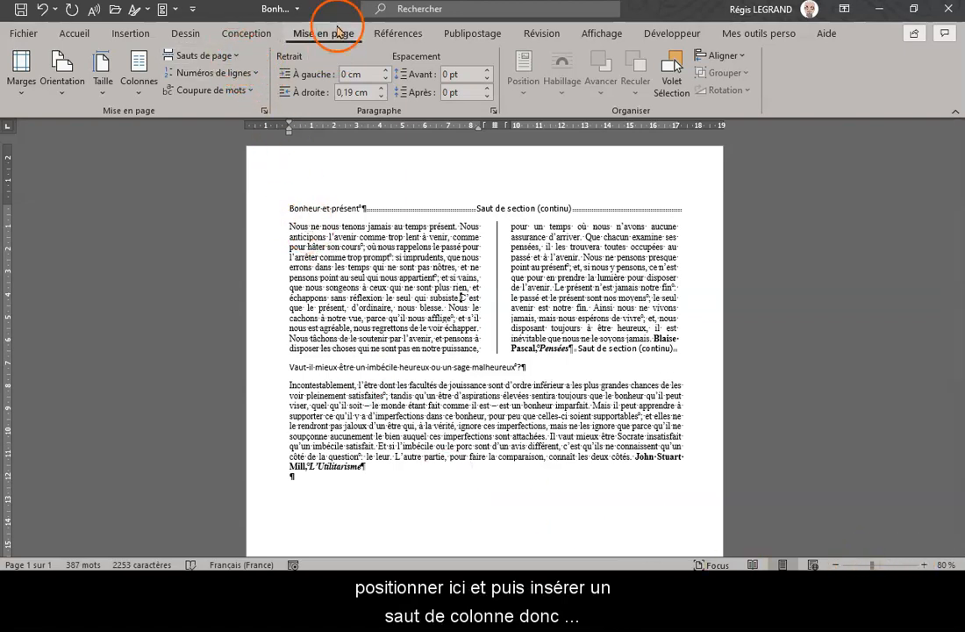
{"action": "left_click", "coordinate": [207, 58]}
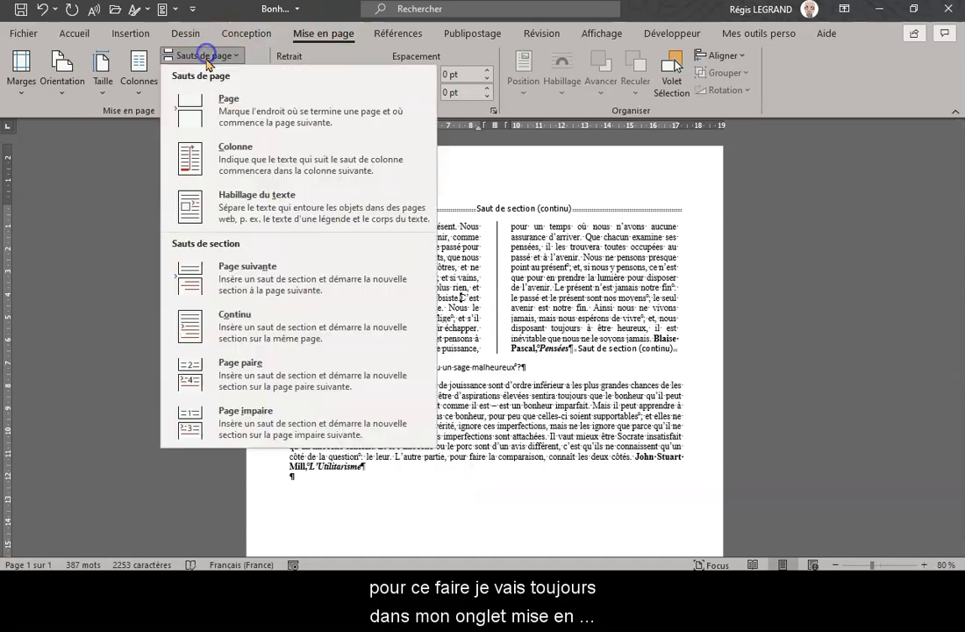
{"action": "left_click", "coordinate": [274, 169]}
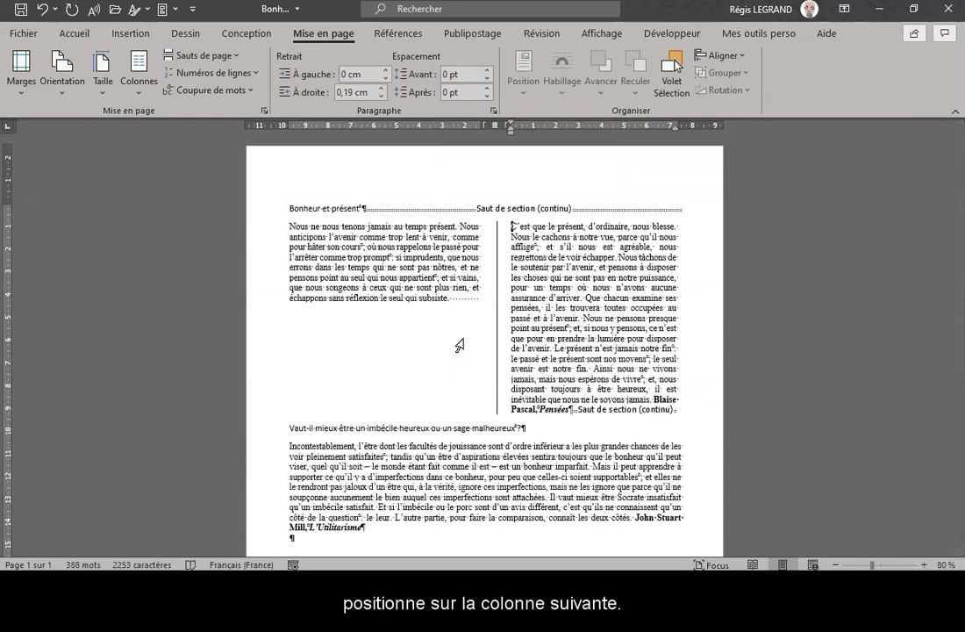
{"action": "left_click", "coordinate": [450, 298]}
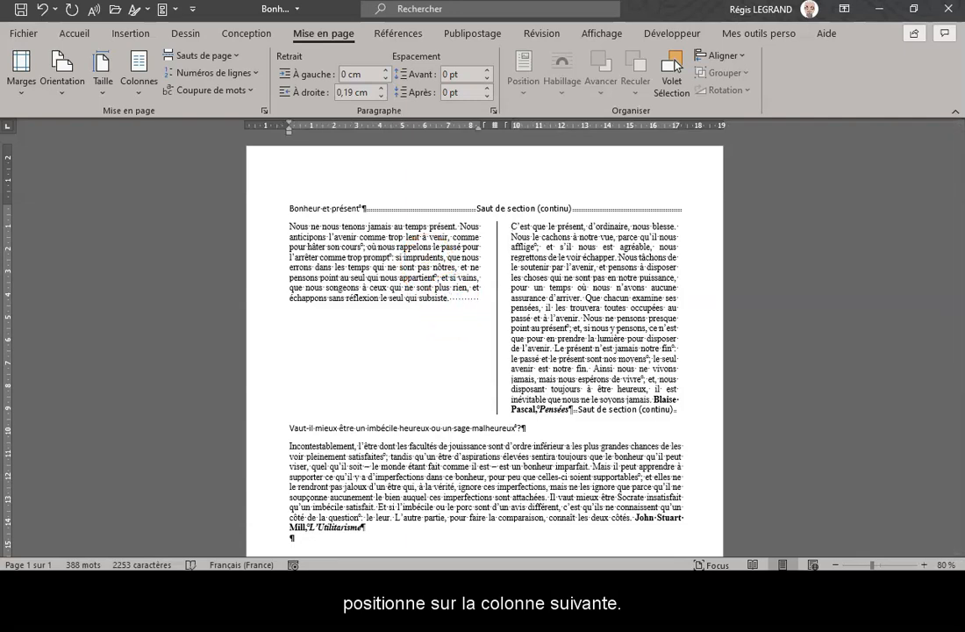
{"action": "key", "text": "ctrl+shift+Return"}
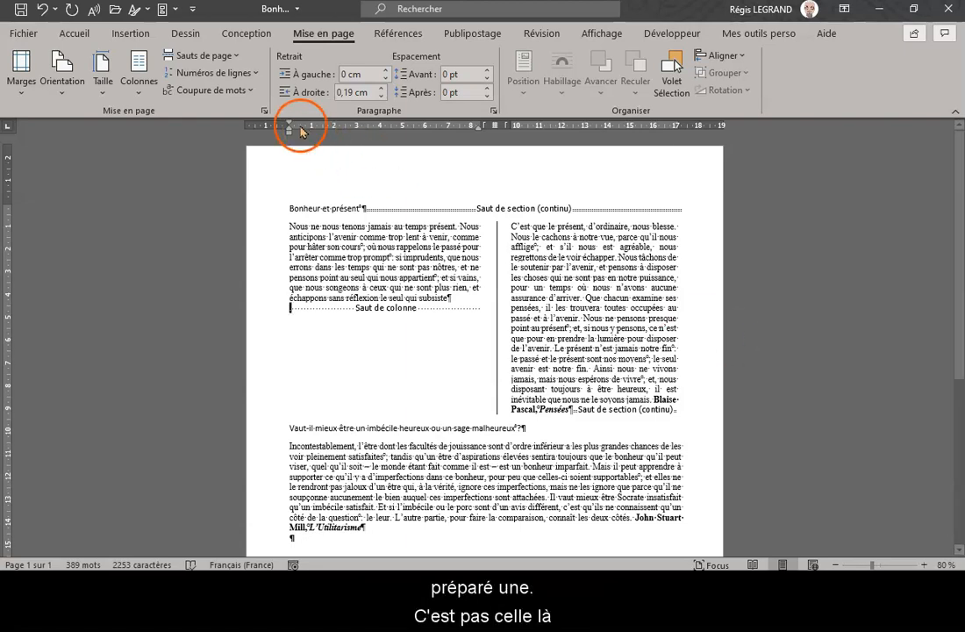
Step: Paste the copied portrait picture, shrink it and place it roughly centred in the empty space of the first column
{"action": "key", "text": "ctrl+v"}
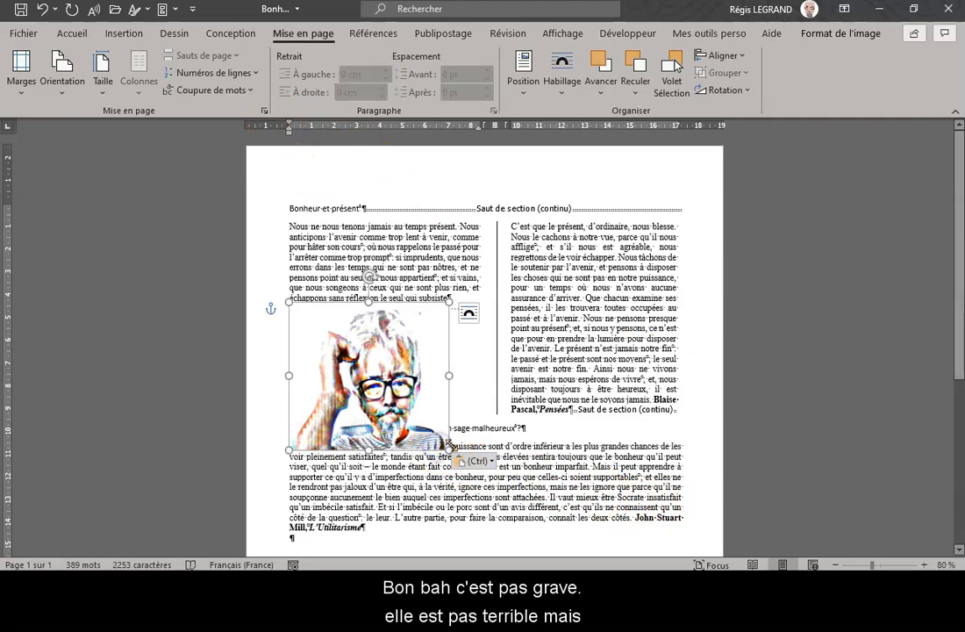
{"action": "left_click_drag", "start_coordinate": [450, 446], "coordinate": [375, 398]}
{"action": "left_click_drag", "start_coordinate": [325, 347], "coordinate": [362, 358]}
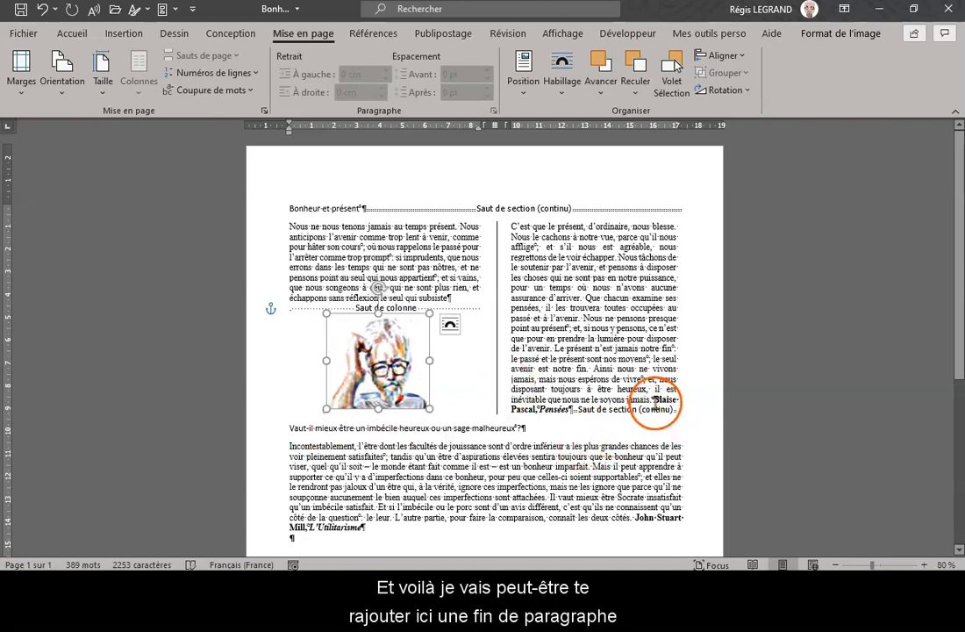
Step: Put the credit "Blaise Pascal, Pensées" on its own line and add an empty paragraph below the title "Bonheur et présent"
{"action": "left_click", "coordinate": [654, 400]}
{"action": "key", "text": "Return"}
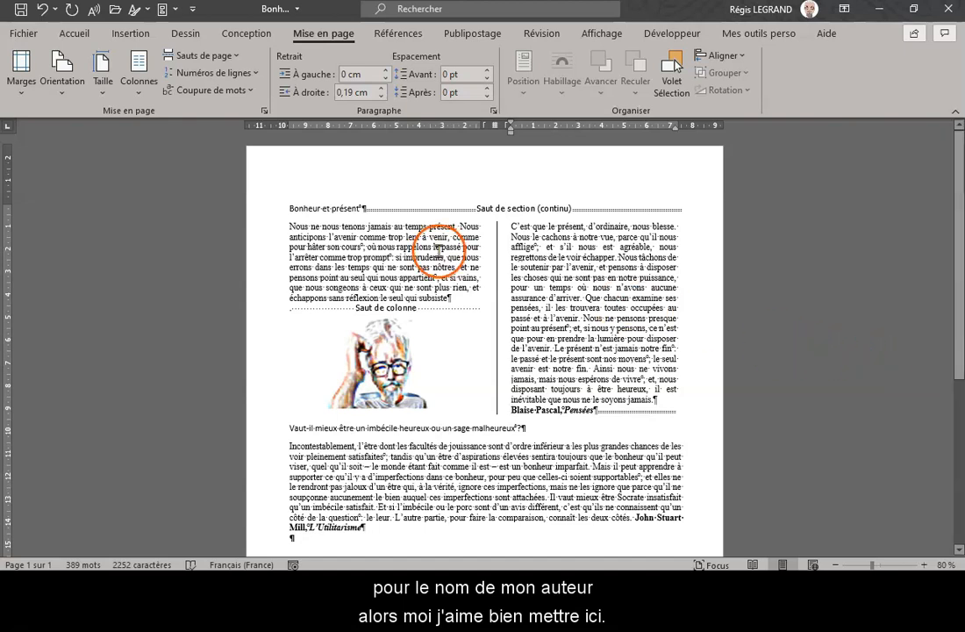
{"action": "left_click", "coordinate": [369, 211]}
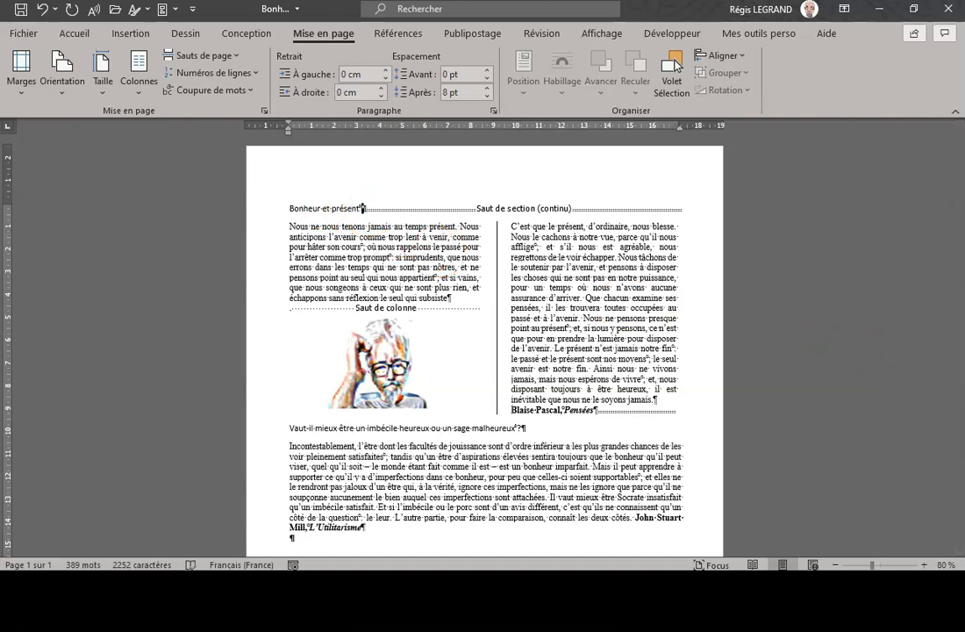
{"action": "key", "text": "Return"}
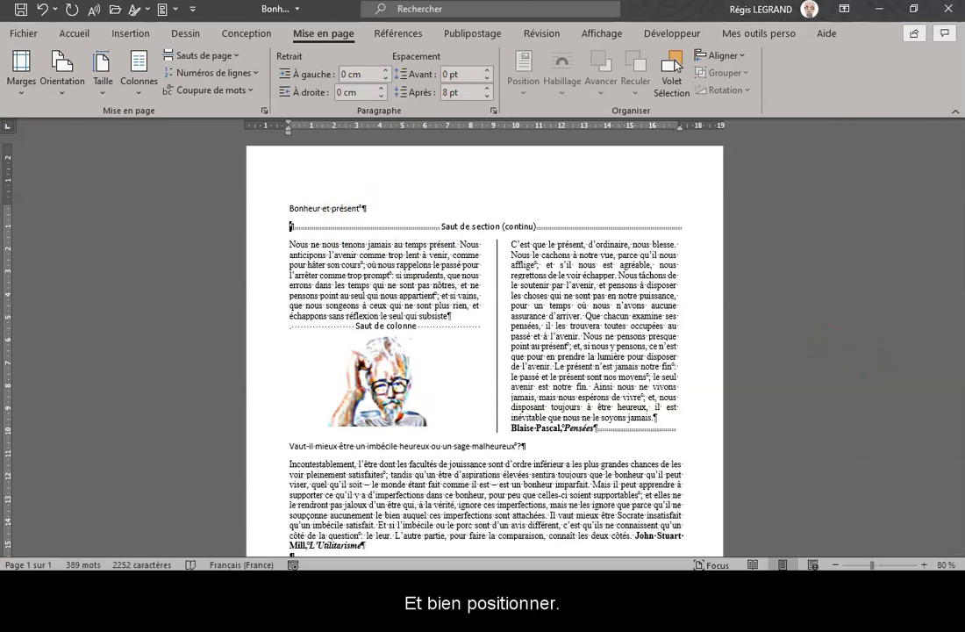
Step: Apply the Titre 1 style to the headings "Bonheur et présent" and "Vaut-il mieux être un imbécile heureux ou un sage malheureux ?"
{"action": "left_click", "coordinate": [235, 209]}
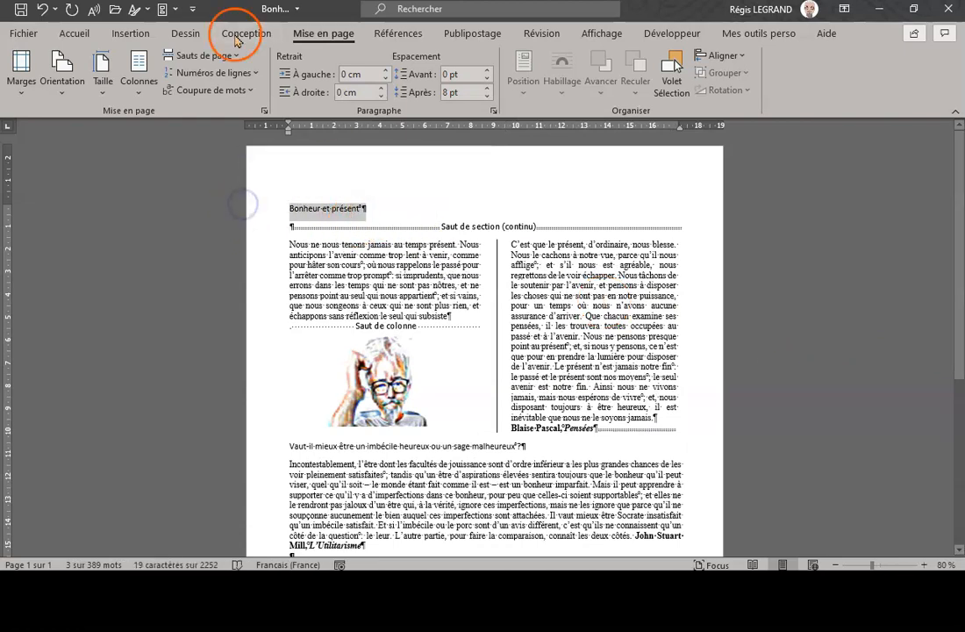
{"action": "left_click", "coordinate": [70, 35]}
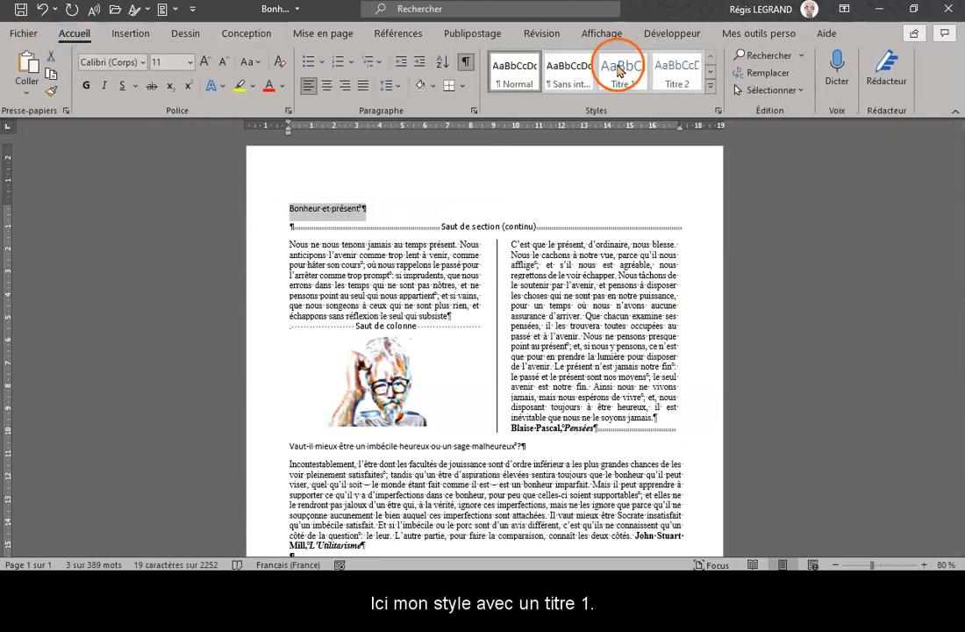
{"action": "left_click", "coordinate": [619, 70]}
{"action": "scroll", "coordinate": [241, 383], "scroll_direction": "down", "scroll_amount": 3}
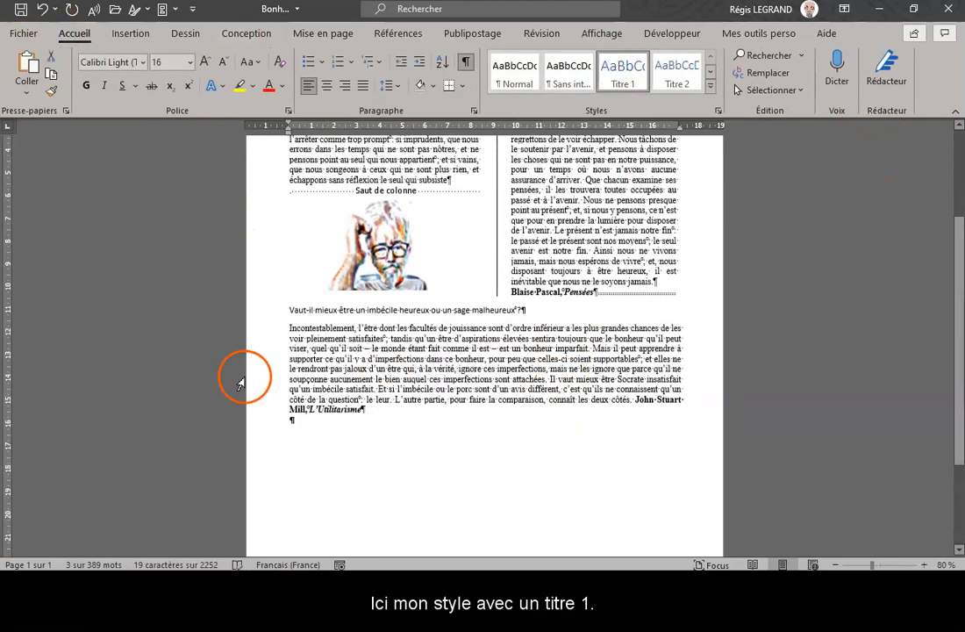
{"action": "left_click", "coordinate": [263, 308]}
{"action": "left_click", "coordinate": [626, 79]}
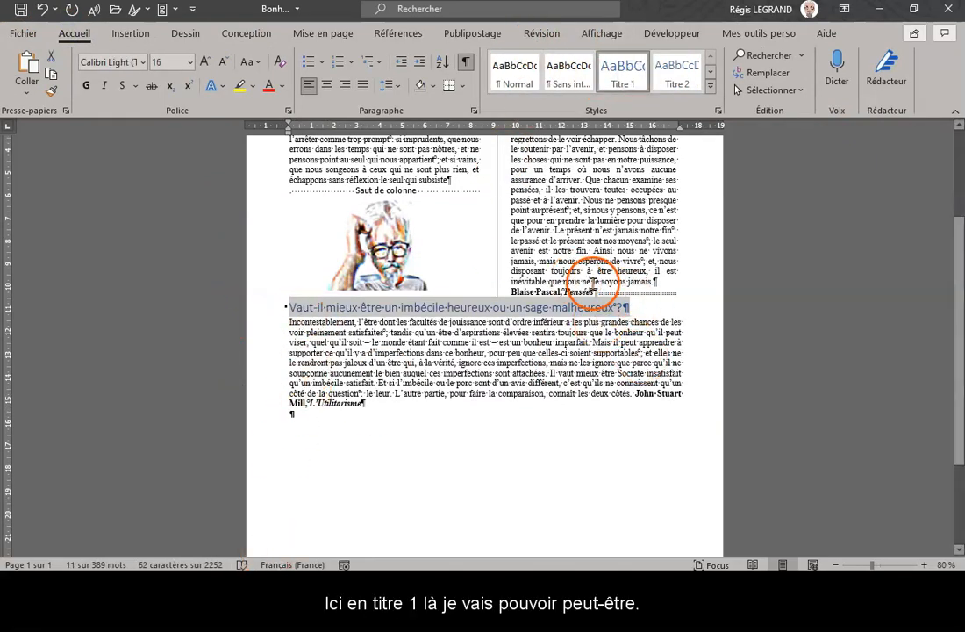
Step: Set the spacing after the "Blaise Pascal, Pensées" paragraph to 18 pt
{"action": "left_click", "coordinate": [594, 290]}
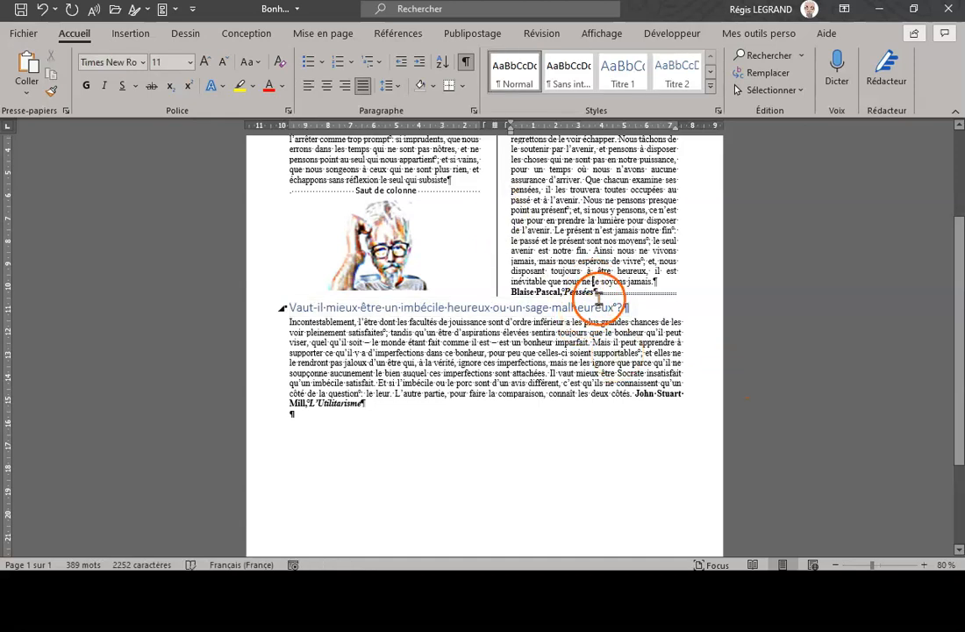
{"action": "left_click", "coordinate": [476, 110]}
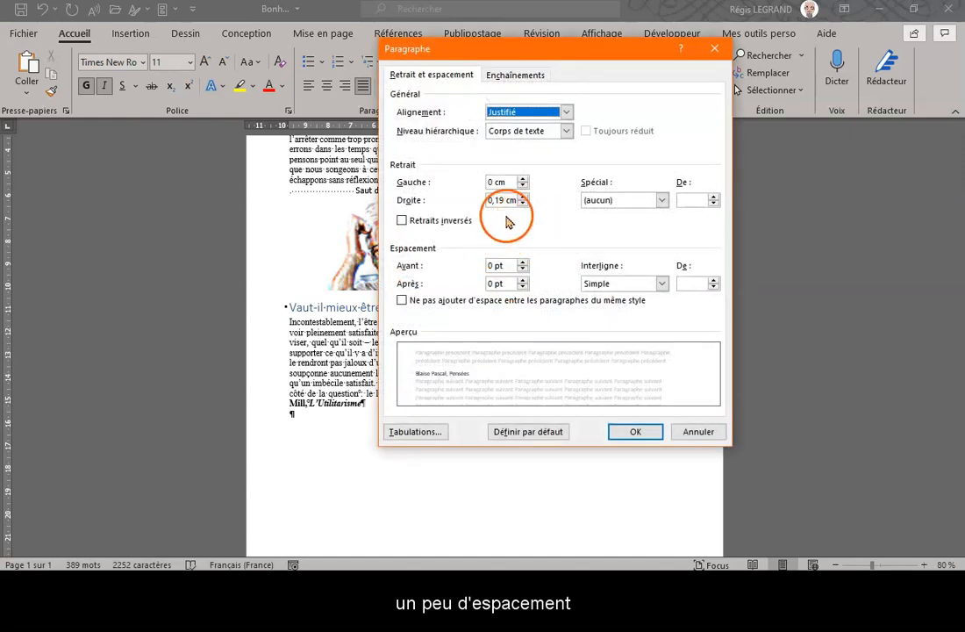
{"action": "left_click", "coordinate": [523, 279]}
{"action": "left_click", "coordinate": [523, 279]}
{"action": "left_click", "coordinate": [523, 279]}
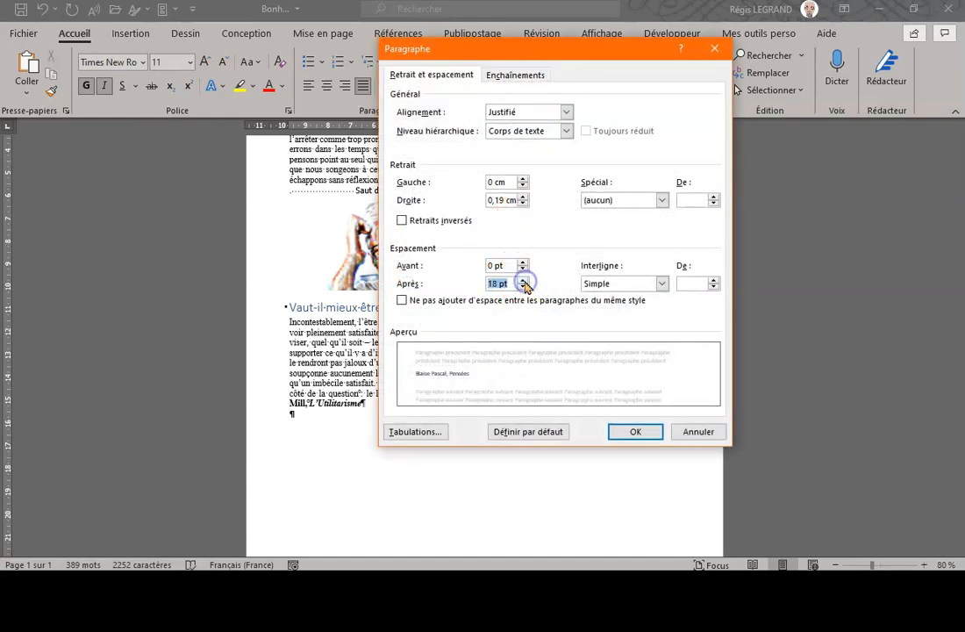
{"action": "left_click", "coordinate": [634, 430]}
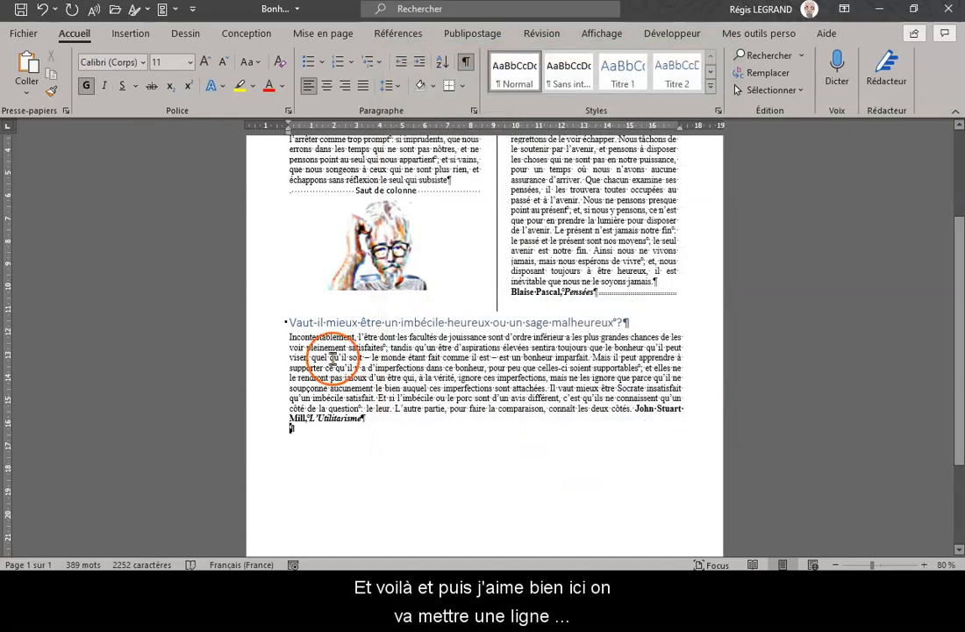
Step: Insert a horizontal line in the empty paragraph below the title "Bonheur et présent"
{"action": "scroll", "coordinate": [422, 422], "scroll_direction": "up", "scroll_amount": 2}
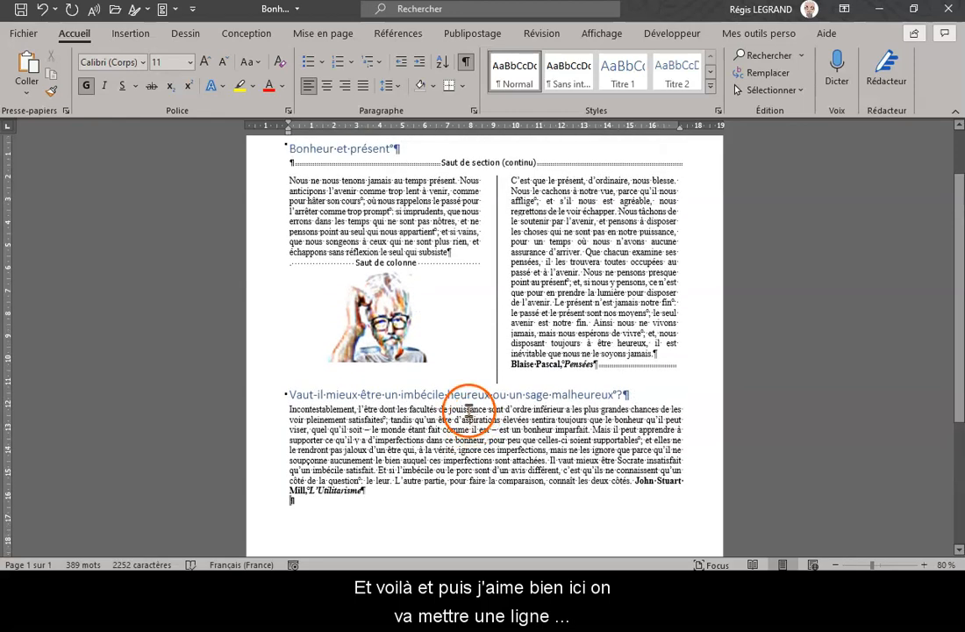
{"action": "scroll", "coordinate": [459, 397], "scroll_direction": "up", "scroll_amount": 2}
{"action": "left_click", "coordinate": [288, 234]}
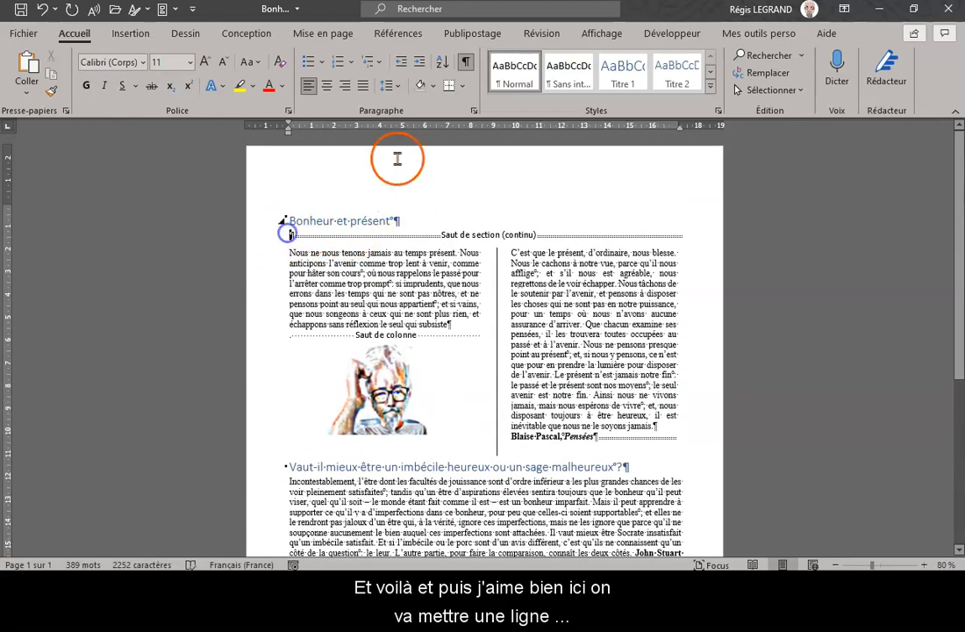
{"action": "left_click", "coordinate": [463, 87]}
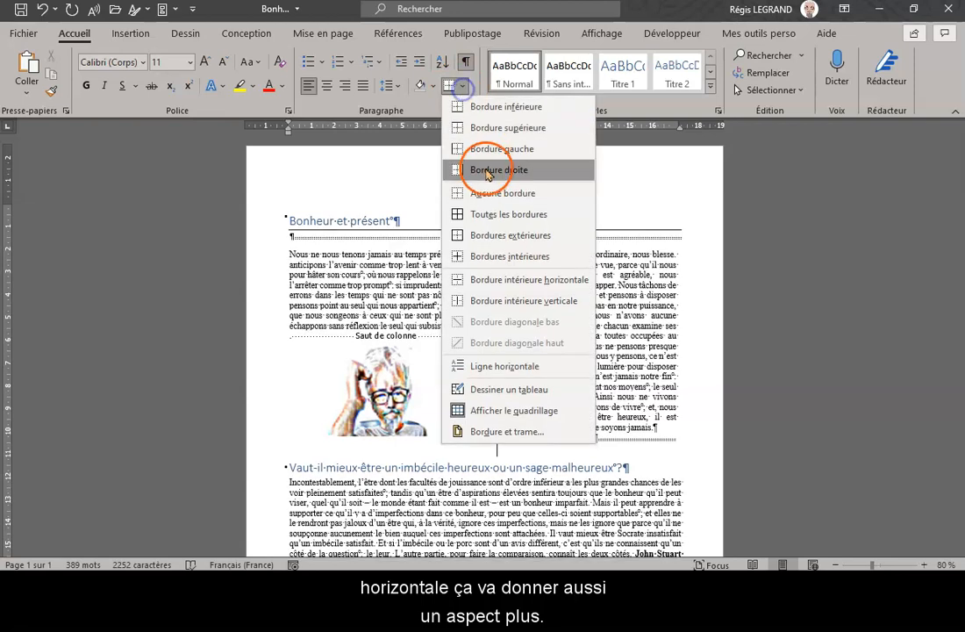
{"action": "left_click", "coordinate": [510, 377]}
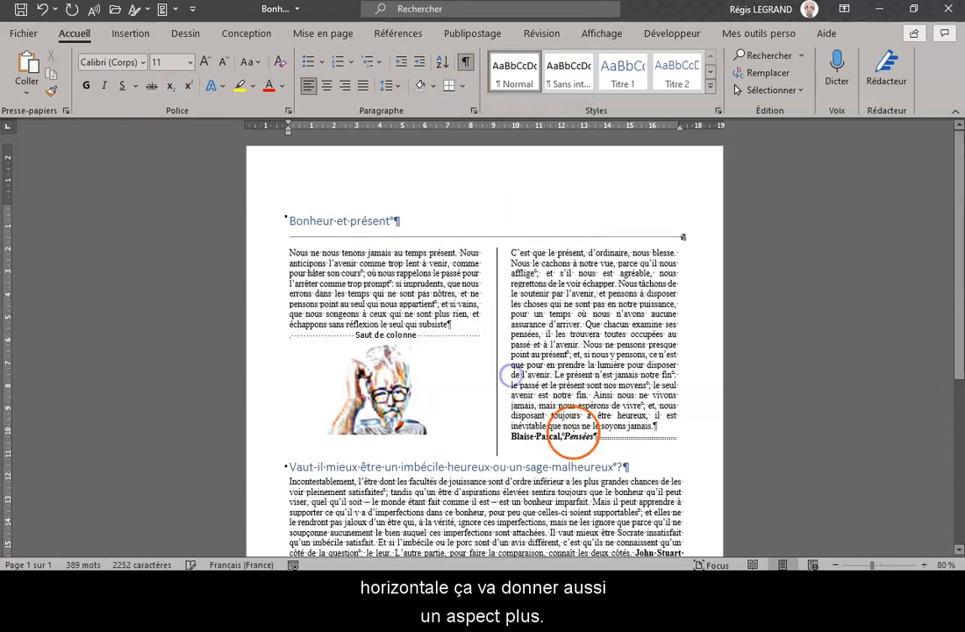
Step: Add an empty paragraph below the heading "Vaut-il mieux être un imbécile heureux ou un sage malheureux ?" and insert a horizontal line in it
{"action": "scroll", "coordinate": [677, 441], "scroll_direction": "down", "scroll_amount": 2}
{"action": "left_click", "coordinate": [628, 395]}
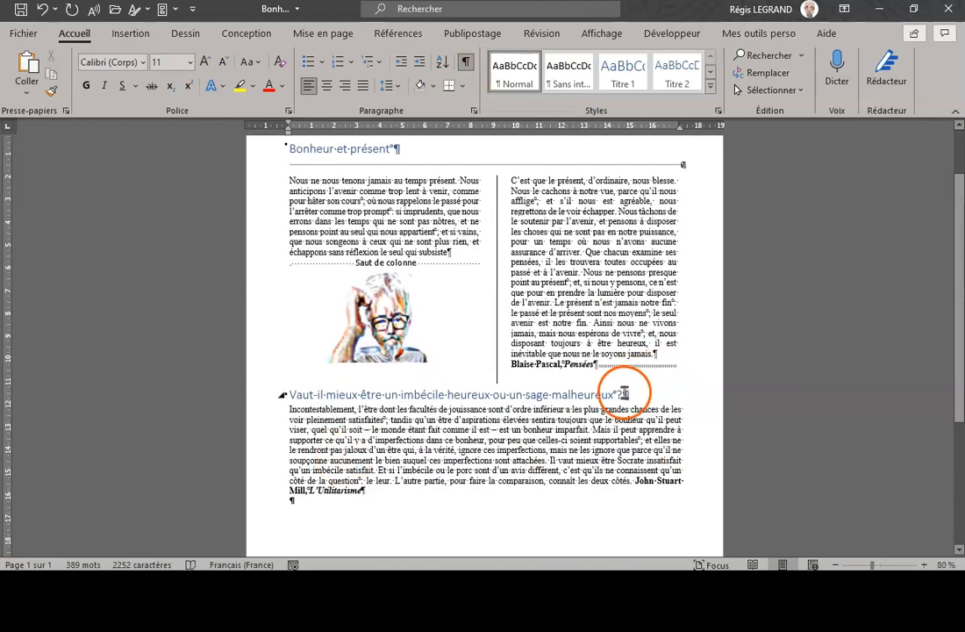
{"action": "key", "text": "Return"}
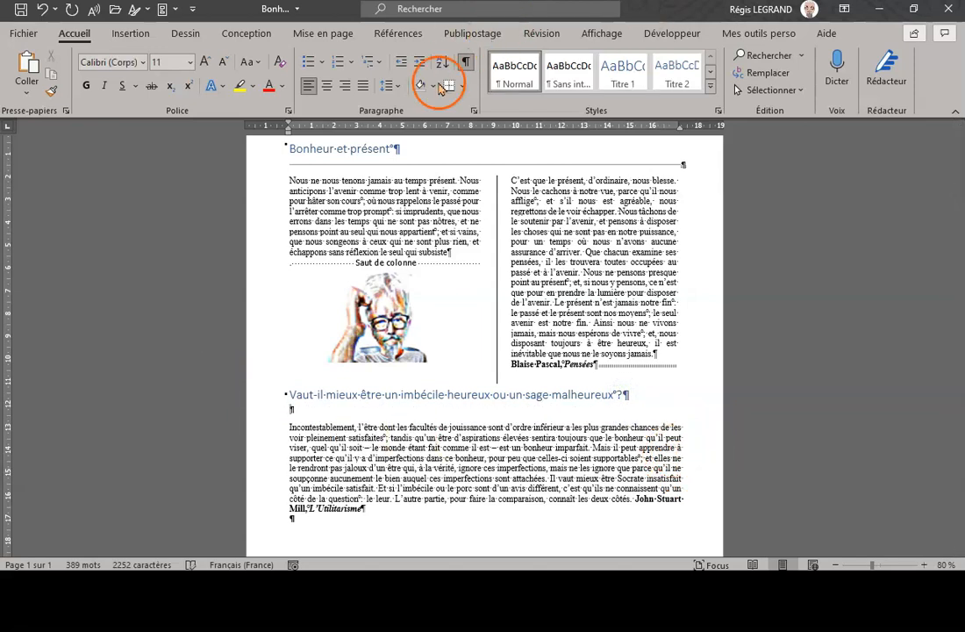
{"action": "left_click", "coordinate": [457, 91]}
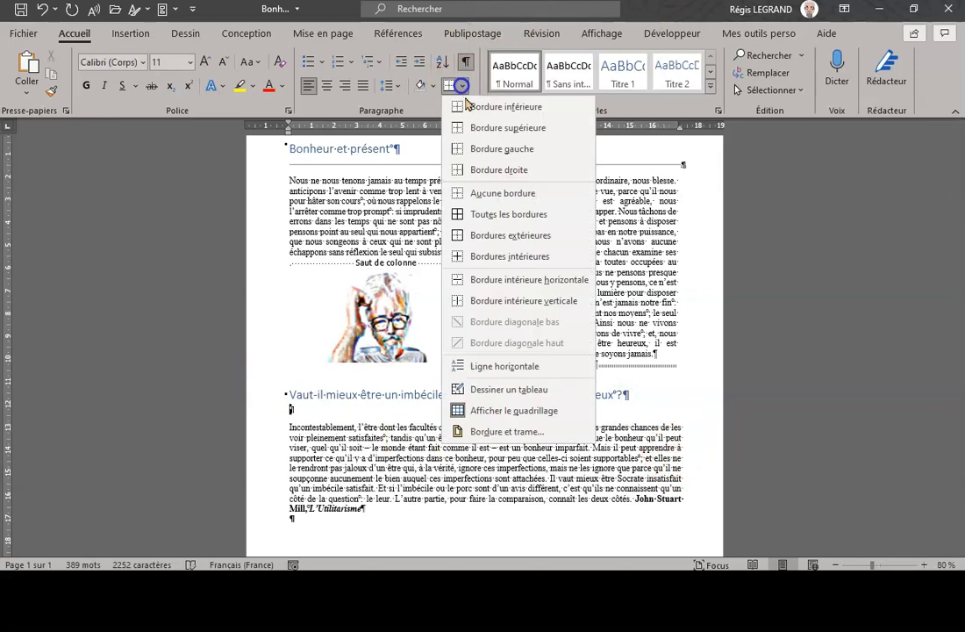
{"action": "left_click", "coordinate": [473, 371]}
{"action": "left_click", "coordinate": [827, 487]}
{"action": "scroll", "coordinate": [803, 544], "scroll_direction": "down", "scroll_amount": 2}
{"action": "scroll", "coordinate": [798, 493], "scroll_direction": "up", "scroll_amount": 2}
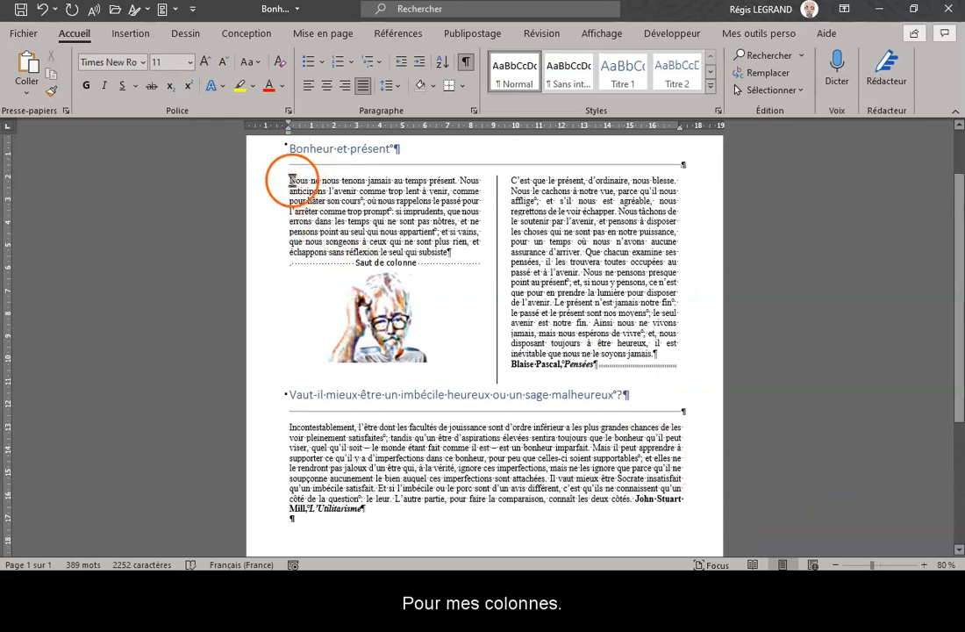
Step: Add an in-text drop cap (Dans le texte) to the first-column paragraph starting "Nous ne nous tenons jamais"
{"action": "left_click", "coordinate": [289, 180]}
{"action": "left_click", "coordinate": [152, 34]}
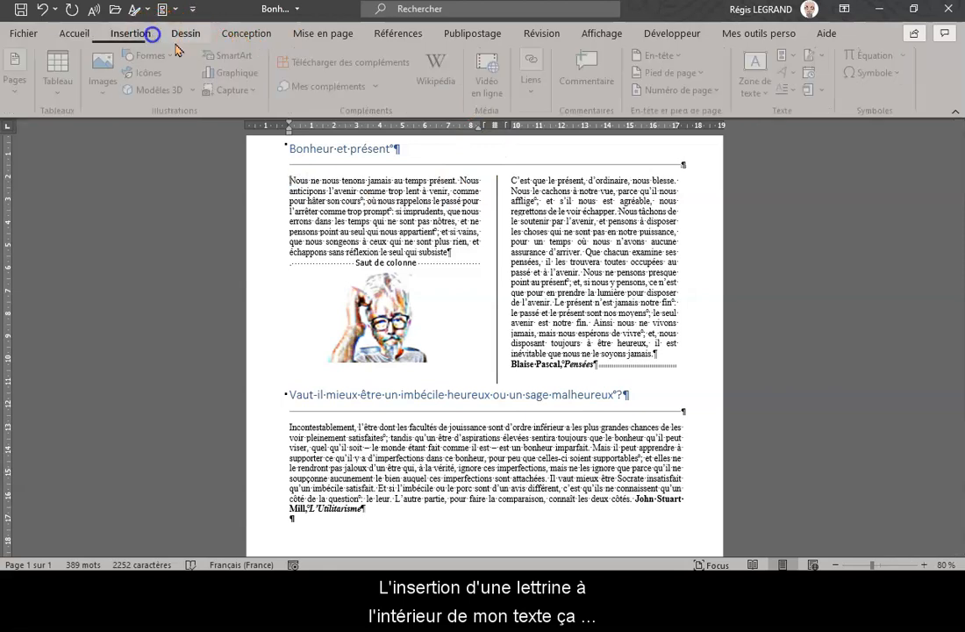
{"action": "left_click", "coordinate": [793, 89]}
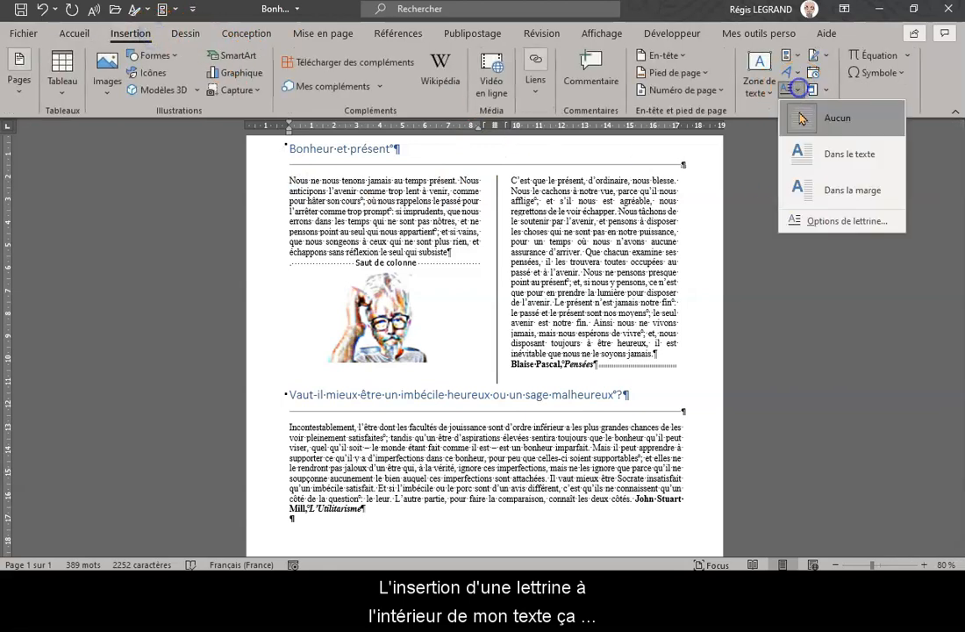
{"action": "left_click", "coordinate": [801, 156]}
{"action": "left_click", "coordinate": [760, 356]}
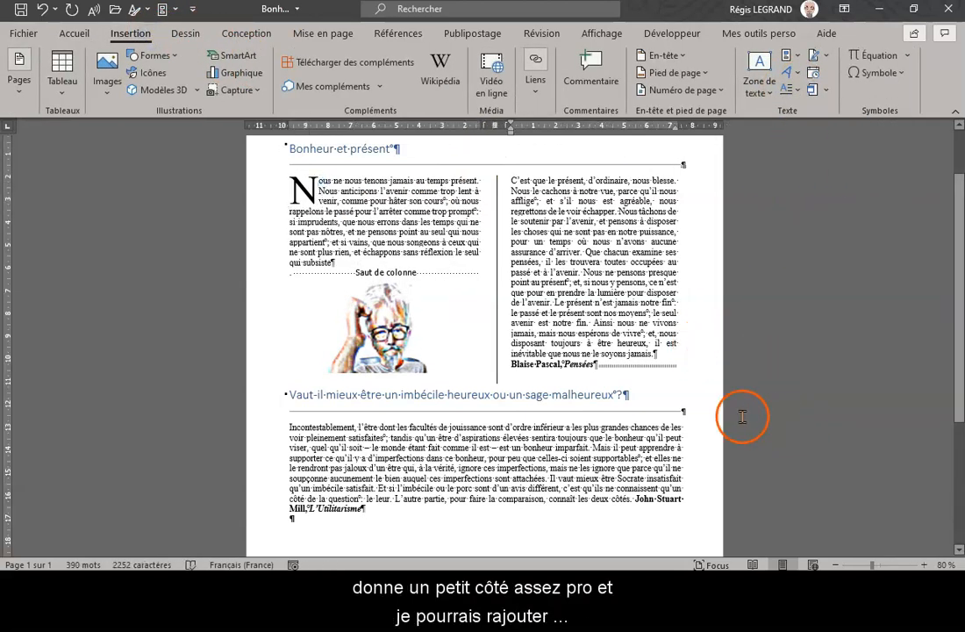
Step: Draw a rectangle about 9.24 cm high and 7.82 cm wide over the text of the second column
{"action": "scroll", "coordinate": [737, 417], "scroll_direction": "up", "scroll_amount": 2}
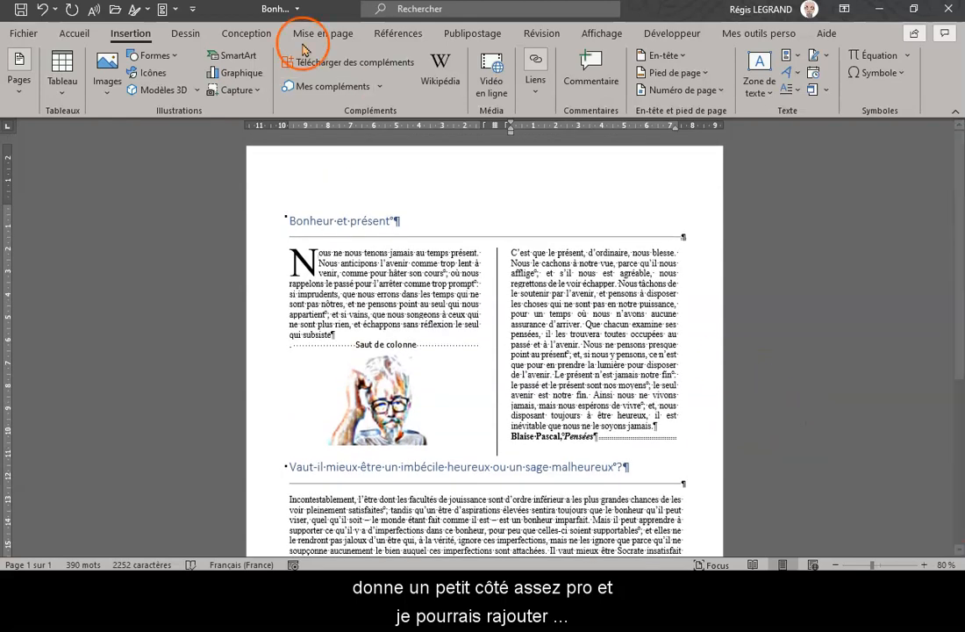
{"action": "left_click", "coordinate": [158, 58]}
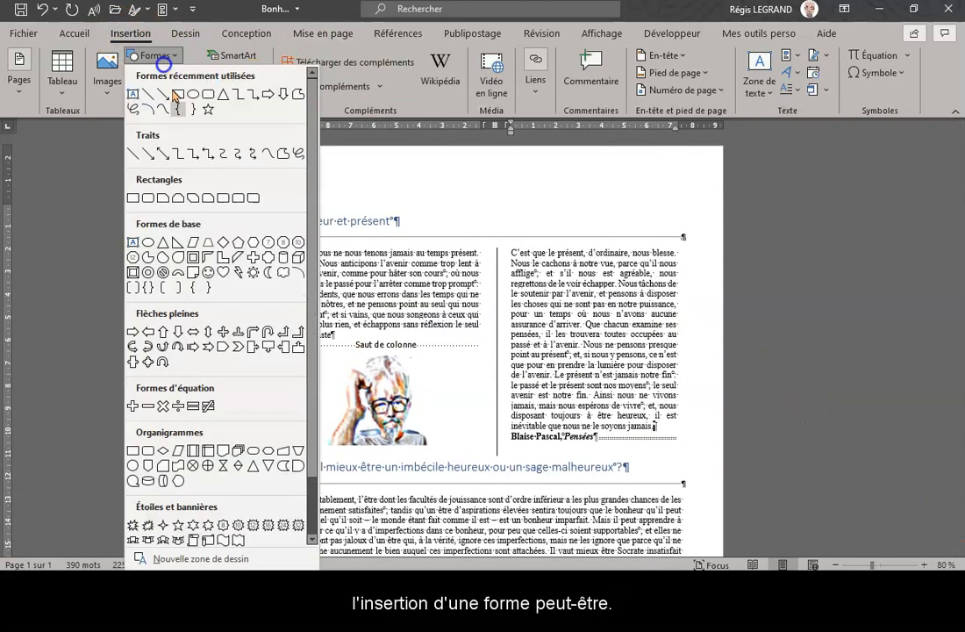
{"action": "left_click", "coordinate": [177, 95]}
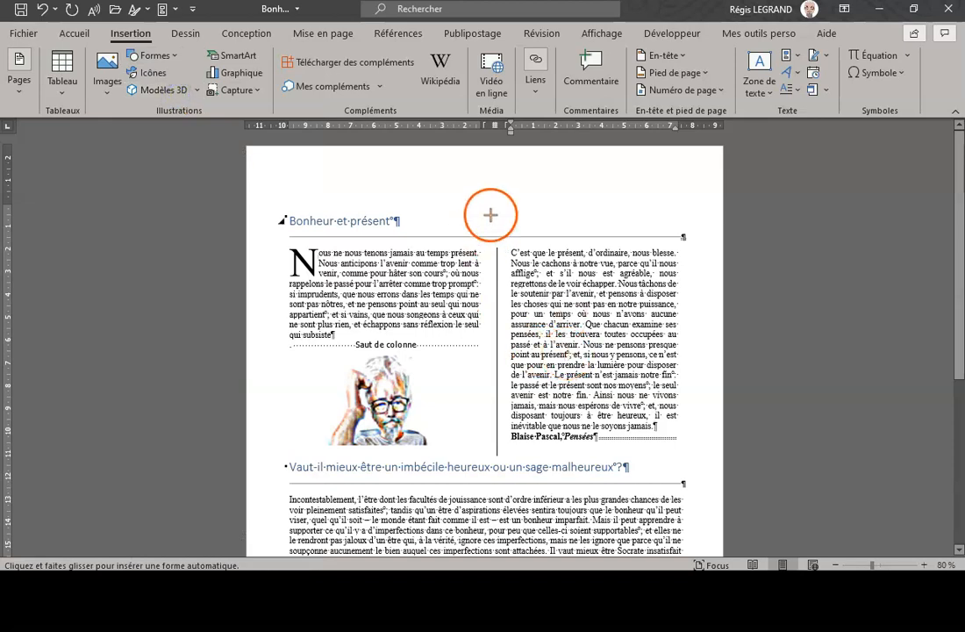
{"action": "left_click_drag", "start_coordinate": [506, 243], "coordinate": [683, 454]}
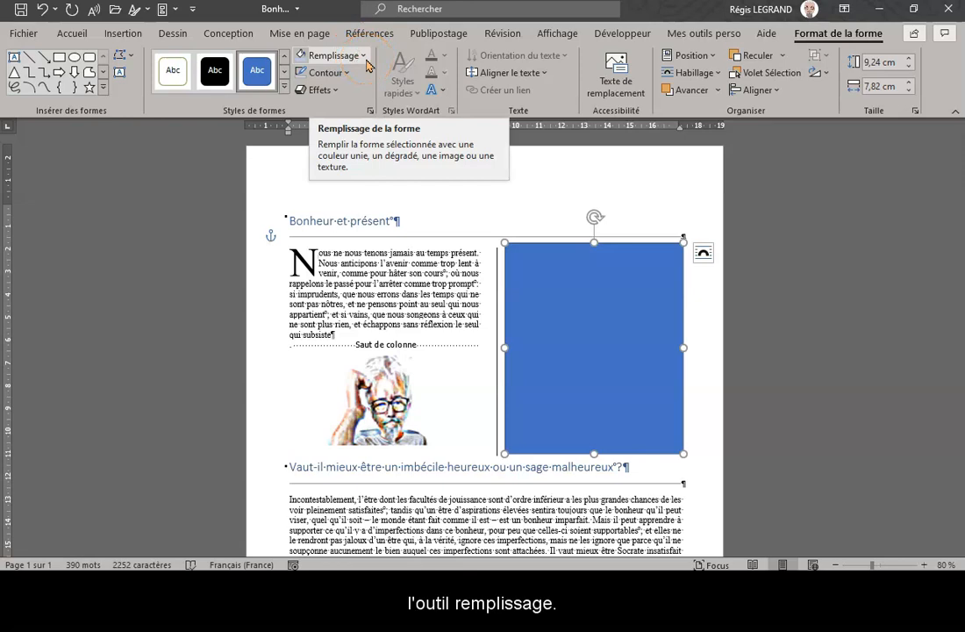
Step: Fill the rectangle with the custom light blue #B3C6E7 at 80% transparency
{"action": "left_click", "coordinate": [363, 56]}
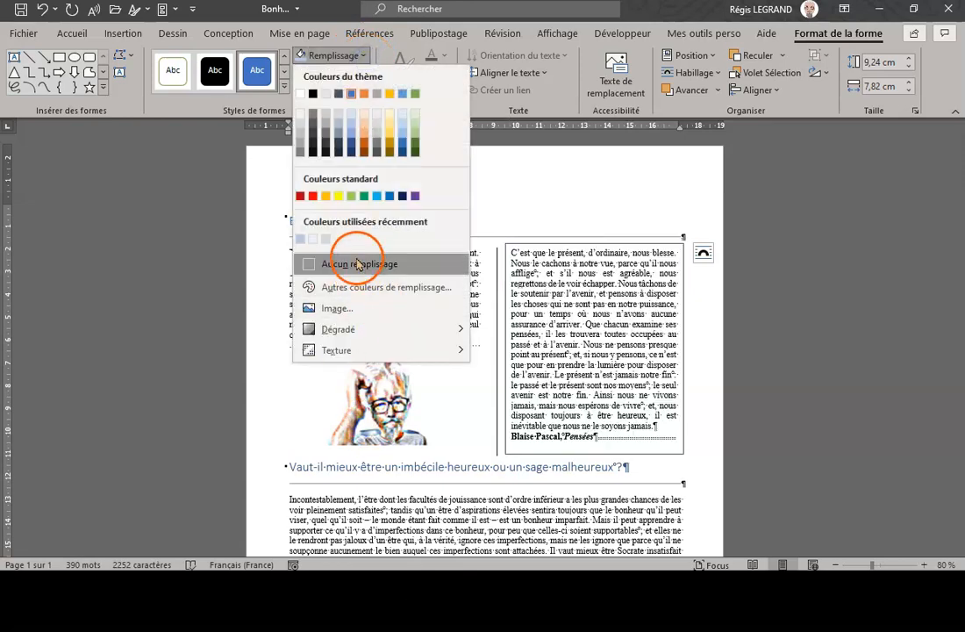
{"action": "left_click", "coordinate": [342, 292]}
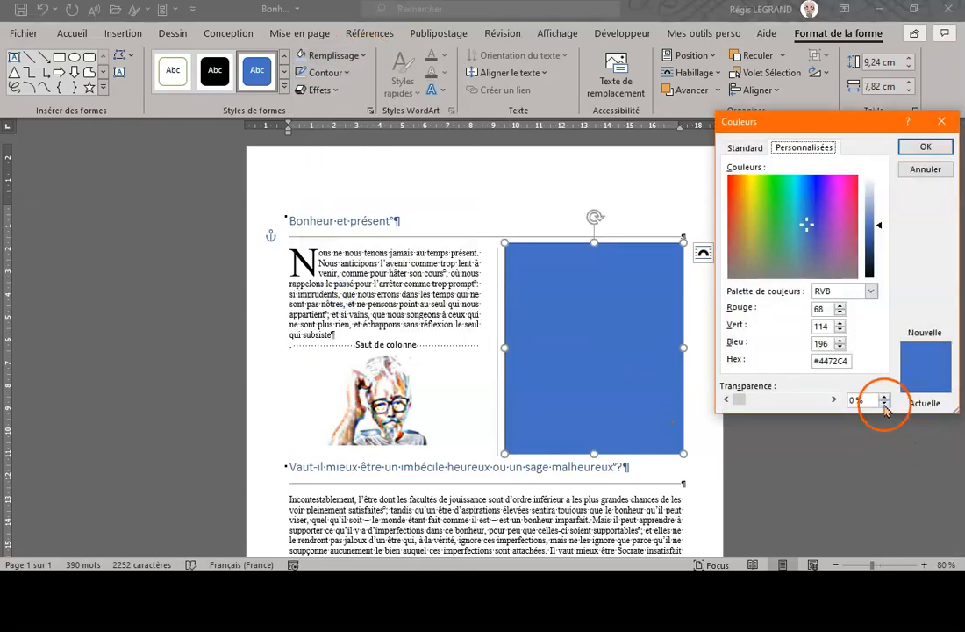
{"action": "left_click", "coordinate": [867, 199]}
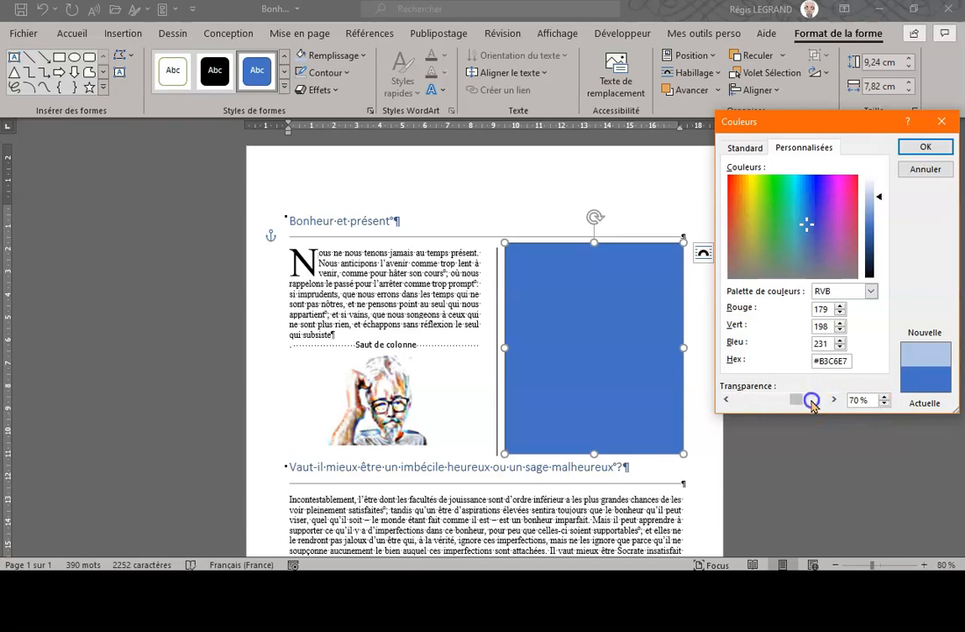
{"action": "left_click_drag", "start_coordinate": [811, 402], "coordinate": [812, 403]}
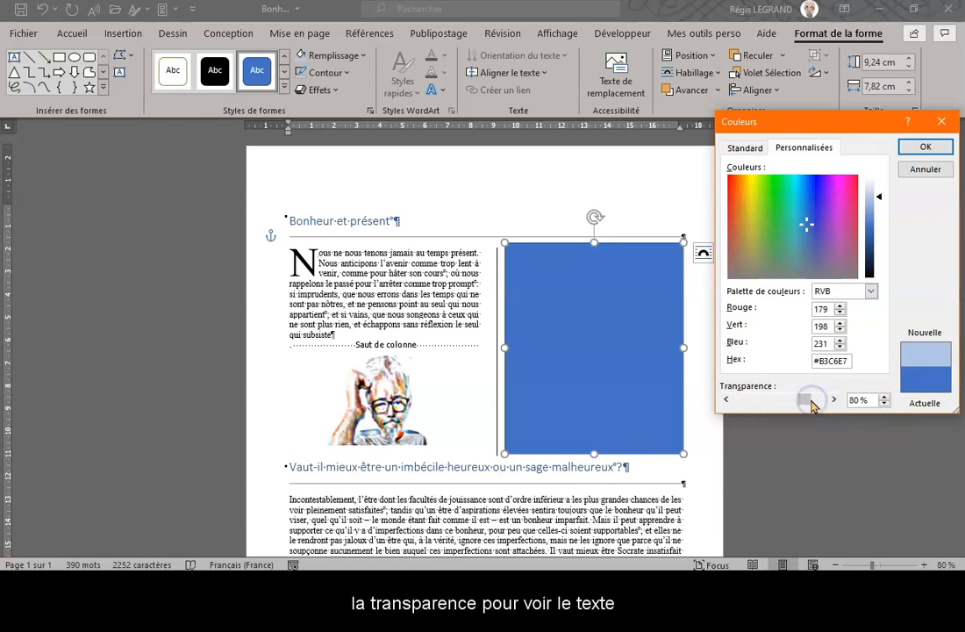
{"action": "left_click", "coordinate": [925, 146]}
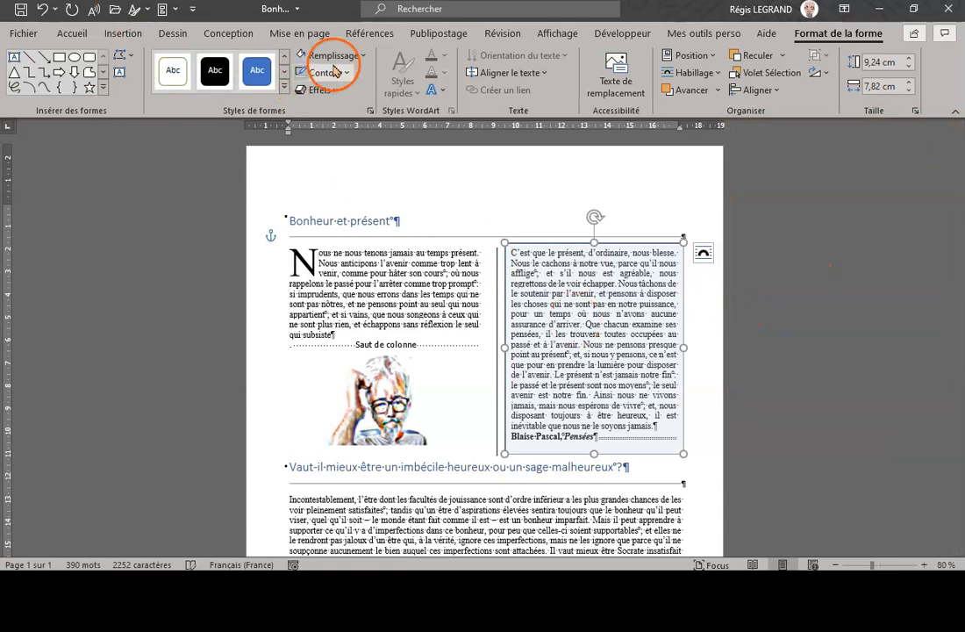
Step: Remove the rectangle's outline and hide the document's formatting marks
{"action": "left_click", "coordinate": [333, 72]}
{"action": "left_click", "coordinate": [335, 283]}
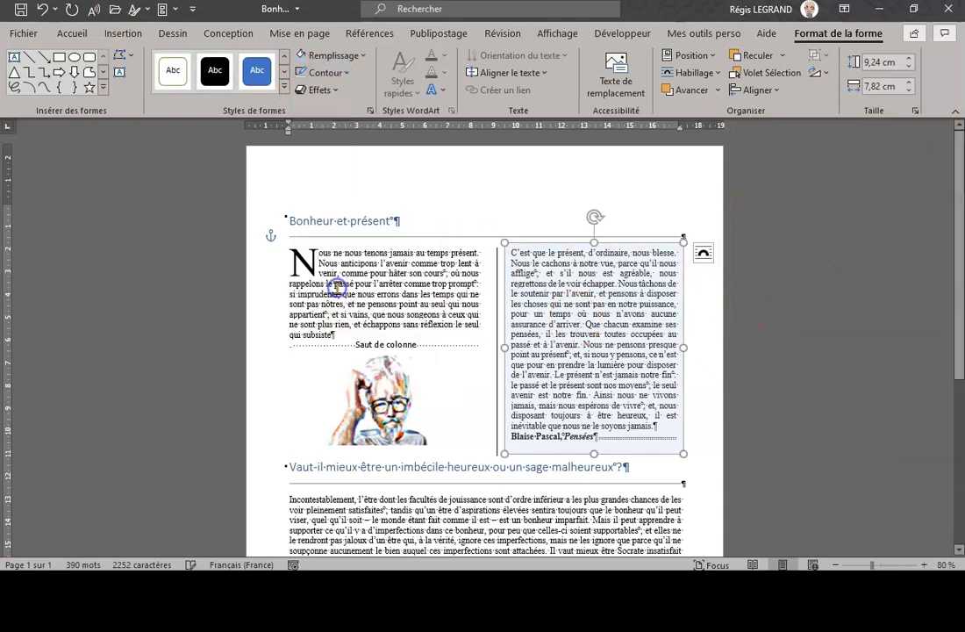
{"action": "left_click", "coordinate": [834, 454]}
{"action": "left_click", "coordinate": [466, 62]}
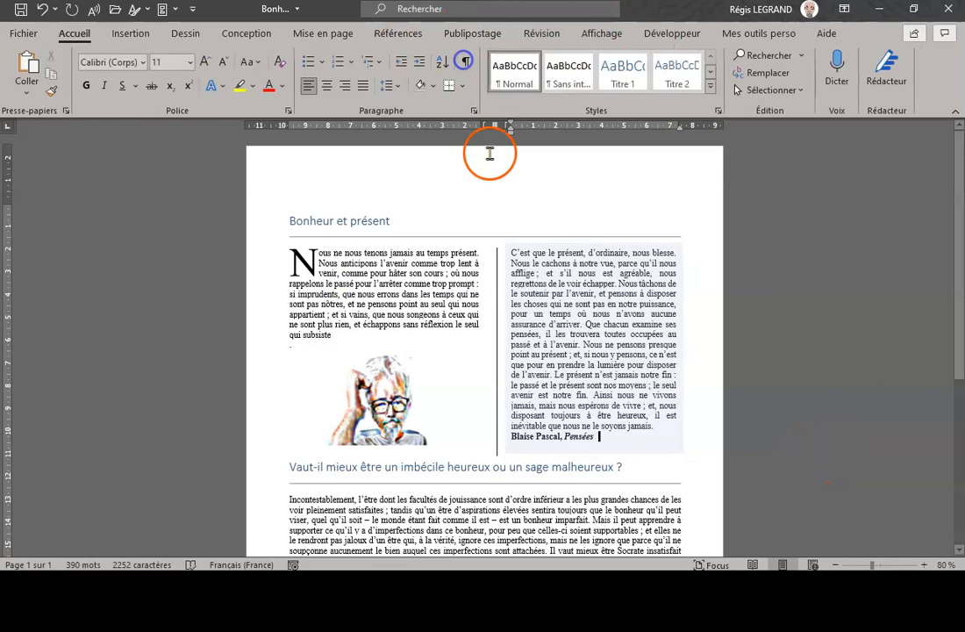
{"action": "scroll", "coordinate": [660, 377], "scroll_direction": "down", "scroll_amount": 1}
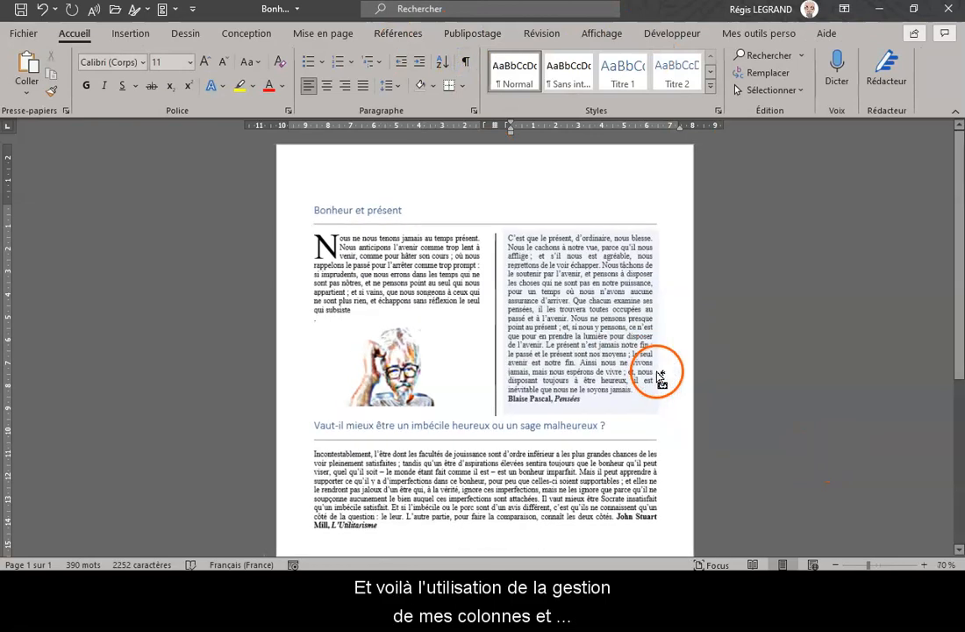